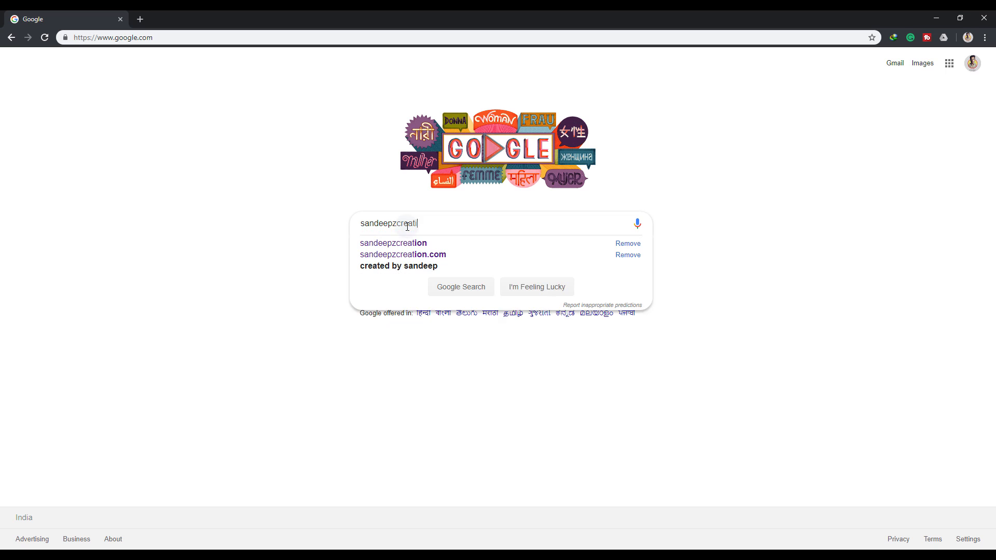
Step: Search Google for "sandeepzcreation", open the website from the results, and open its High-End Skin Softening post
key("Return")
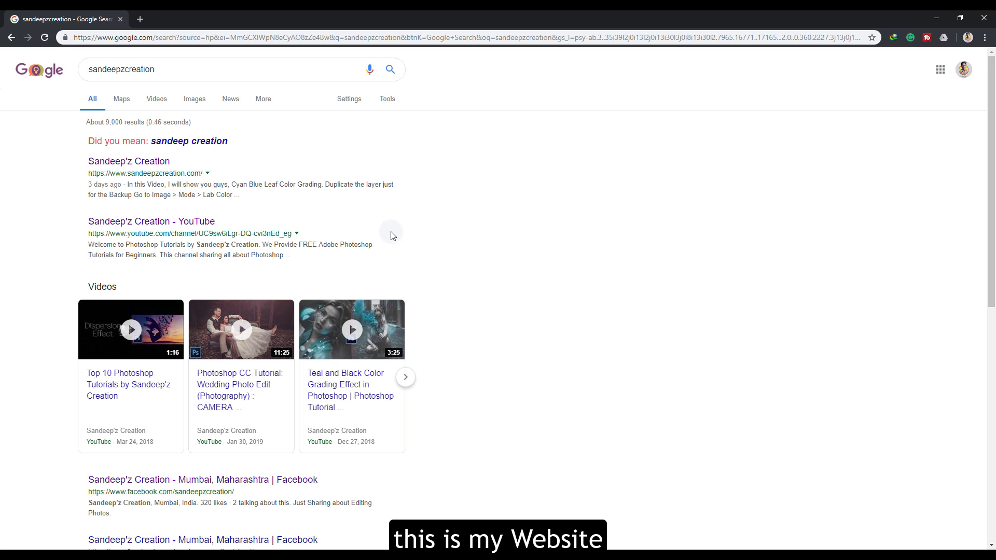
left_click(131, 165)
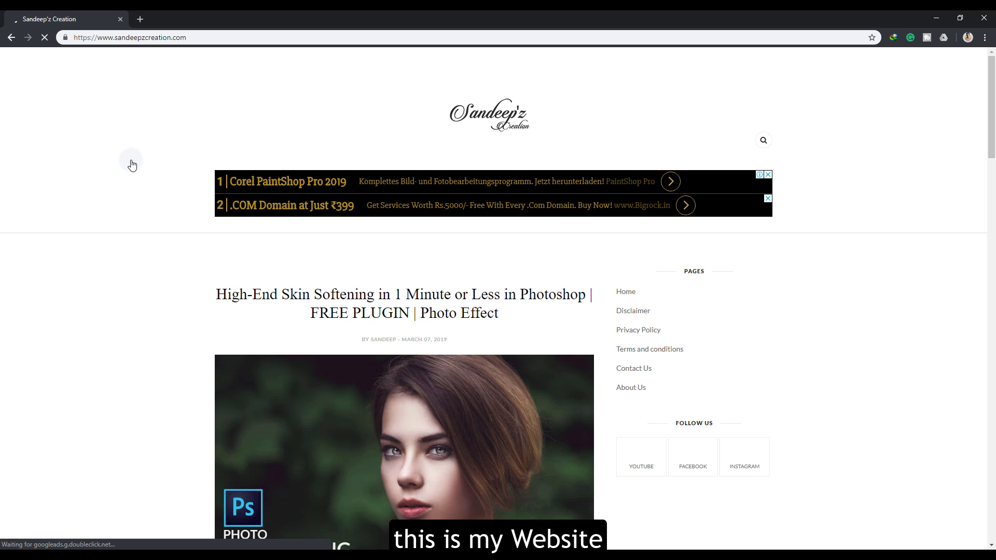
scroll(129, 211, "down", 7)
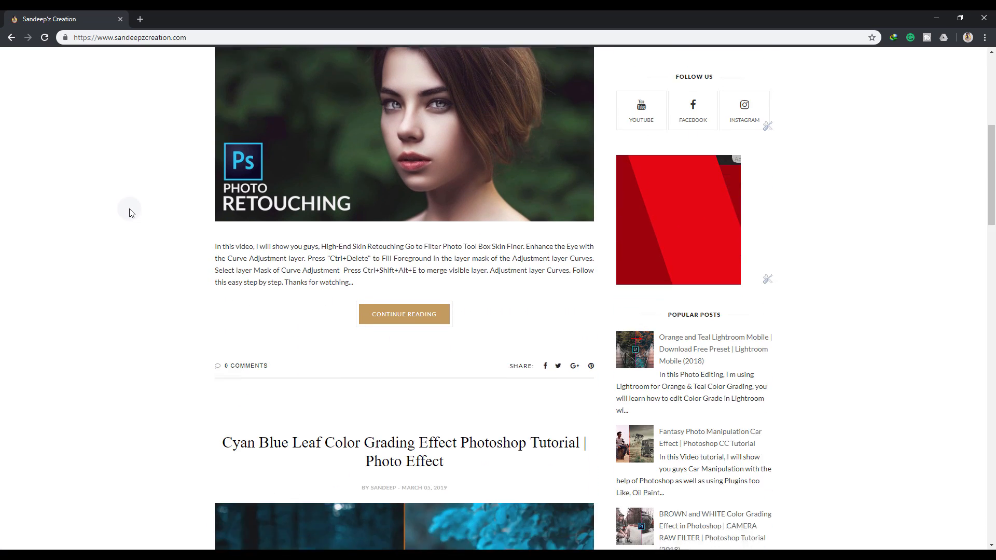
left_click(378, 289)
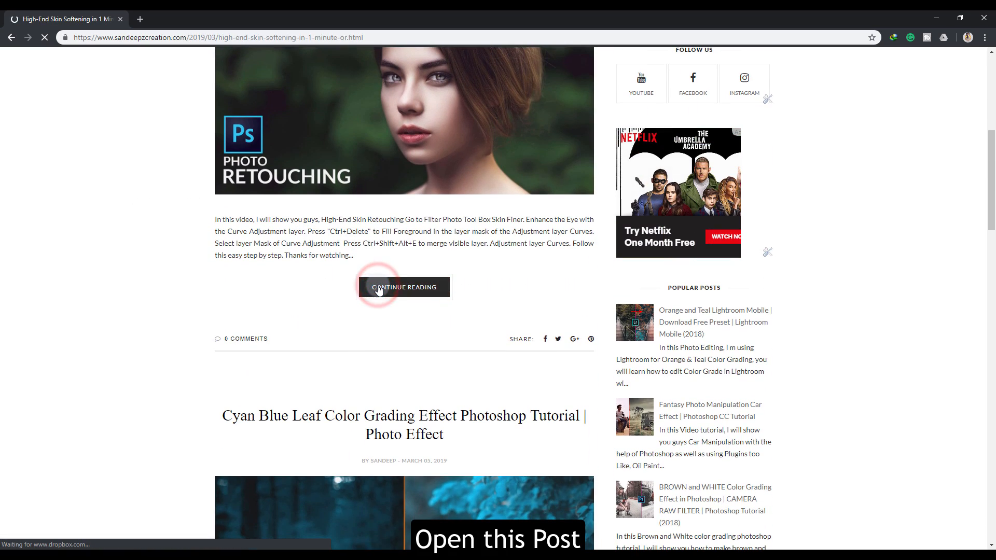
Step: Open the download link for the Skin Finer plugin under the post's Stock Resources
scroll(379, 290, "down", 5)
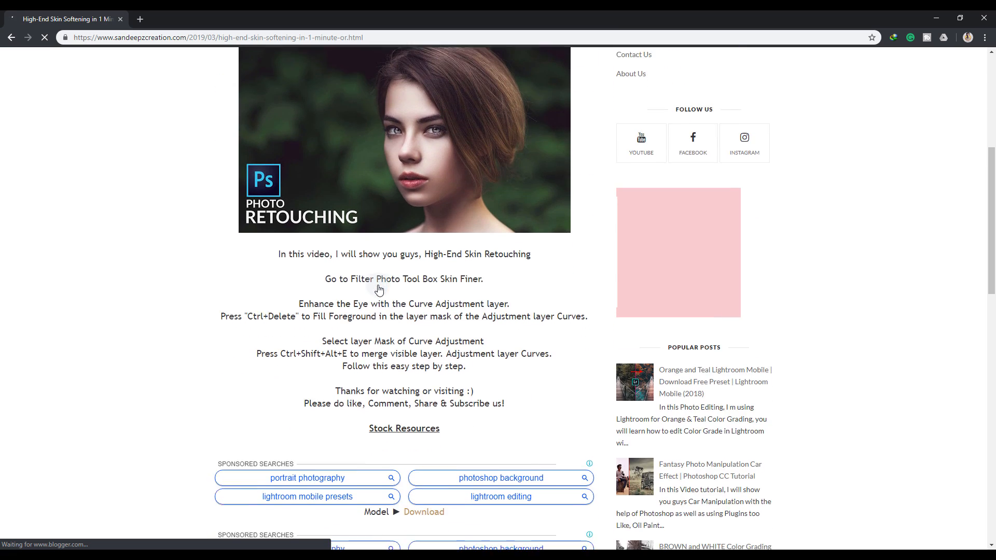
scroll(379, 290, "down", 6)
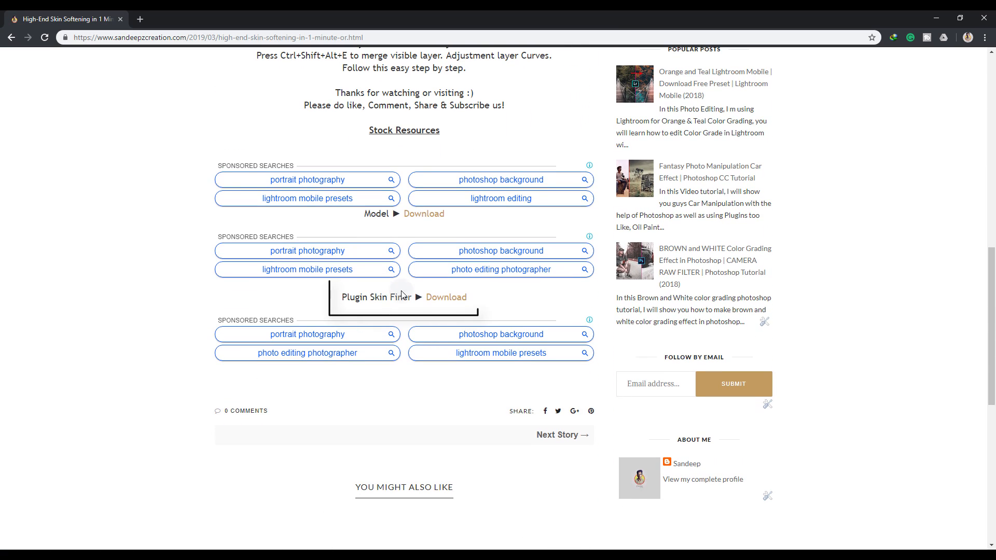
left_click(447, 298)
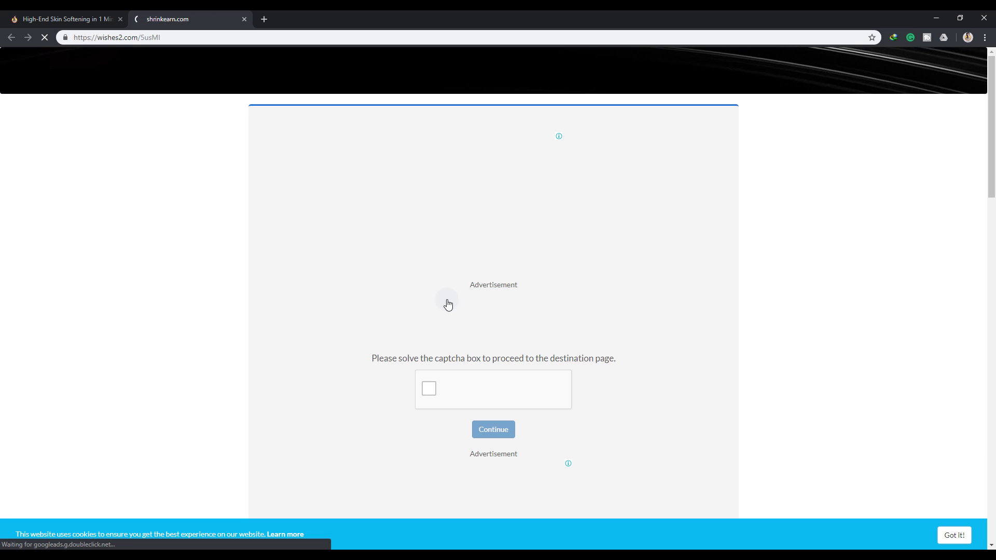
Step: Complete the reCAPTCHA check on the link shortener page and continue to the plugin's file page
scroll(446, 300, "down", 3)
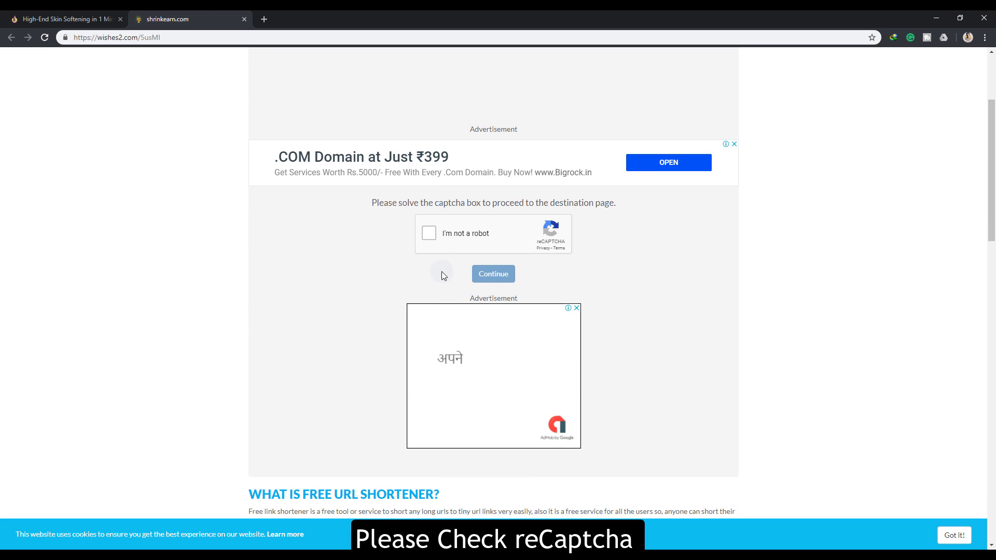
left_click(429, 233)
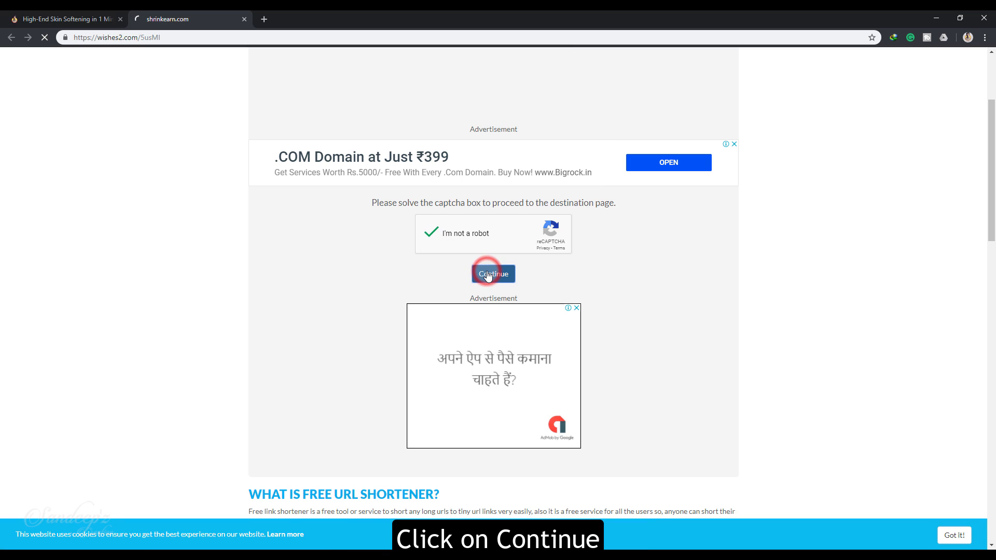
left_click(487, 275)
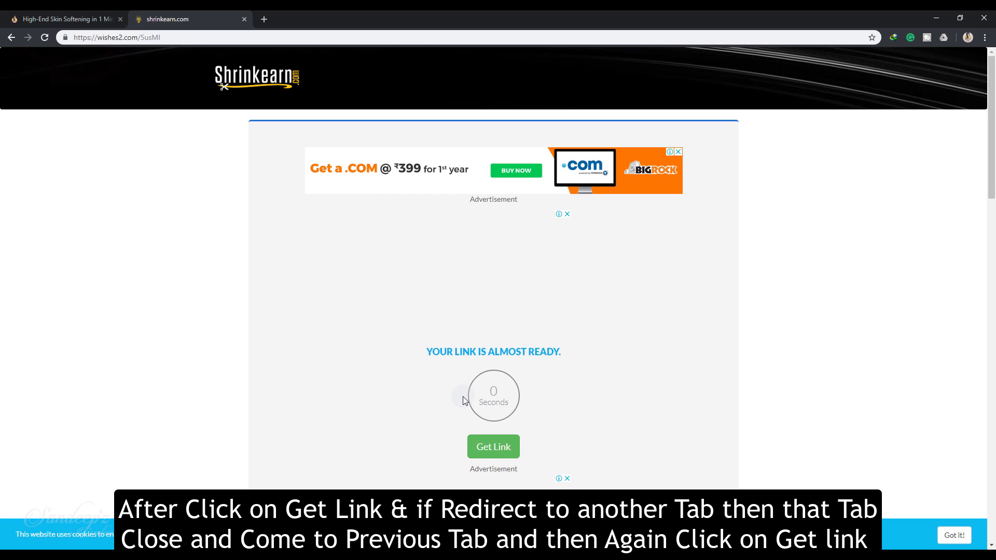
scroll(462, 400, "down", 2)
left_click(489, 345)
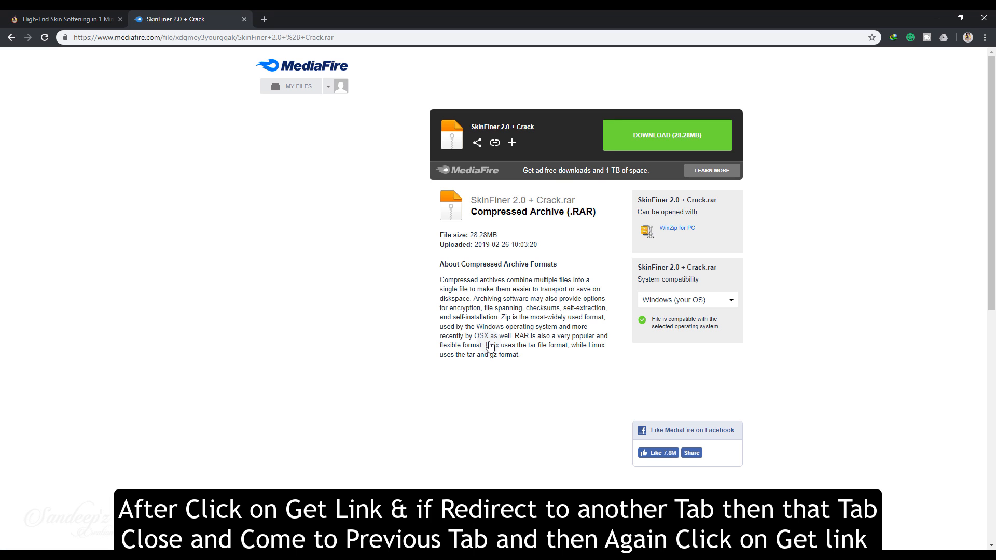
Step: Download the SkinFiner 2.0 + Crack archive, resuming the existing download, and open the folder that contains it
left_click(653, 145)
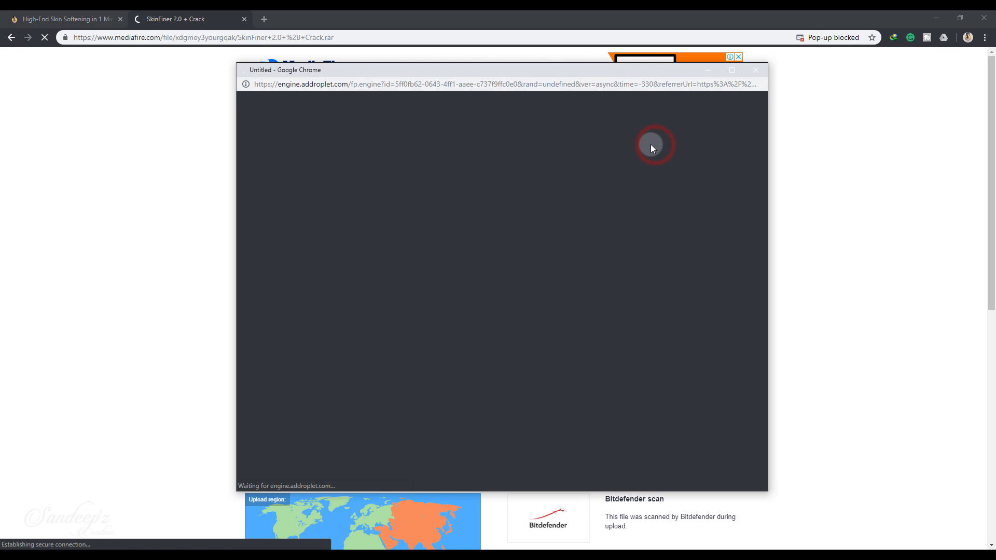
left_click(754, 71)
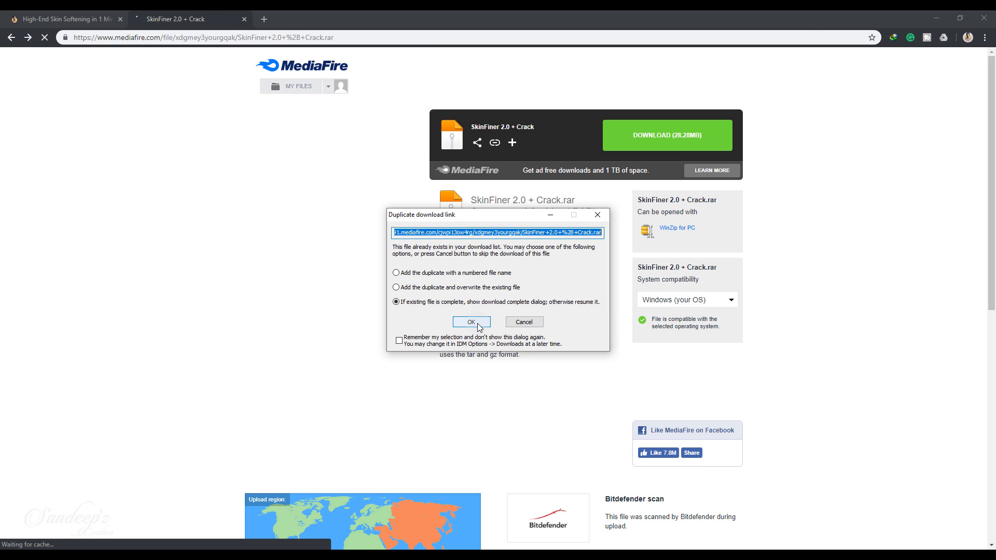
left_click(471, 322)
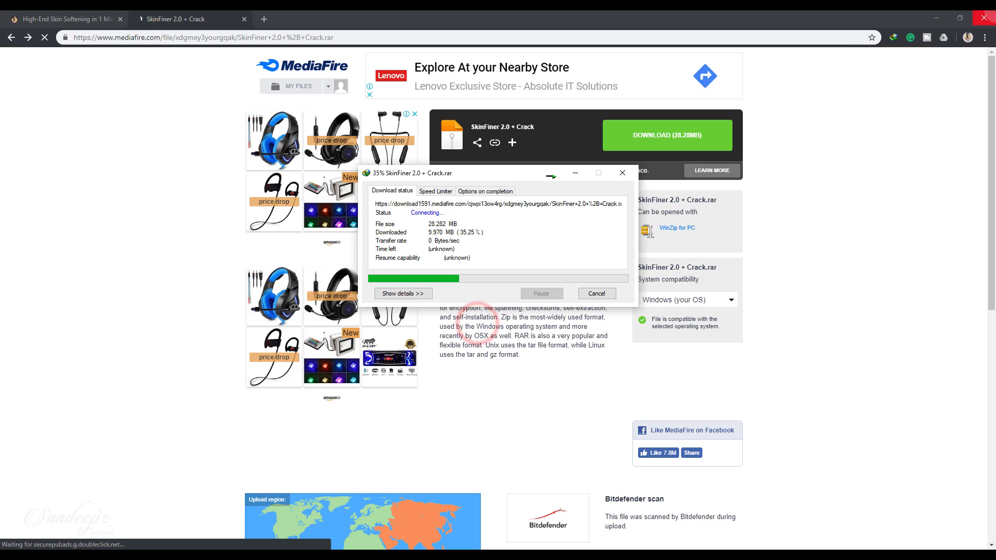
left_click(984, 18)
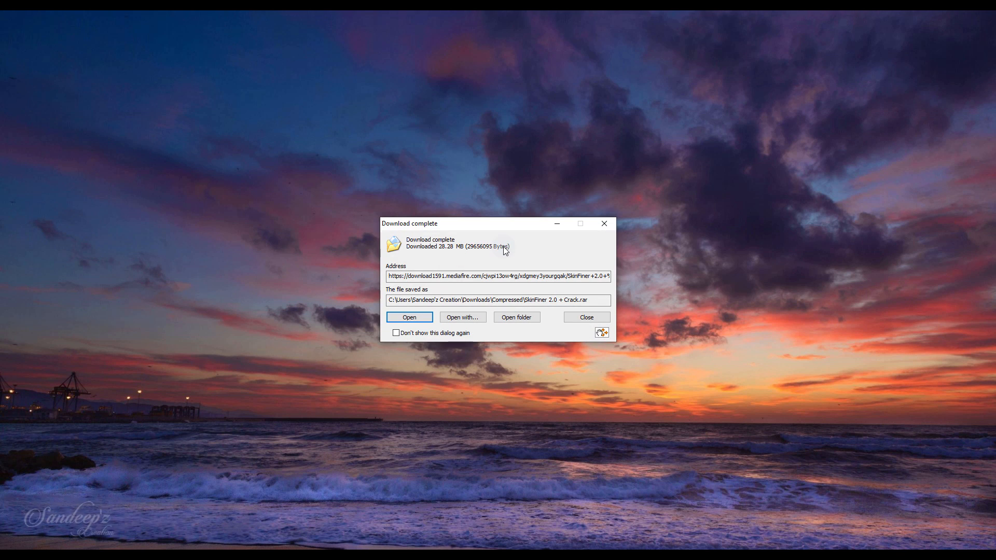
left_click(505, 319)
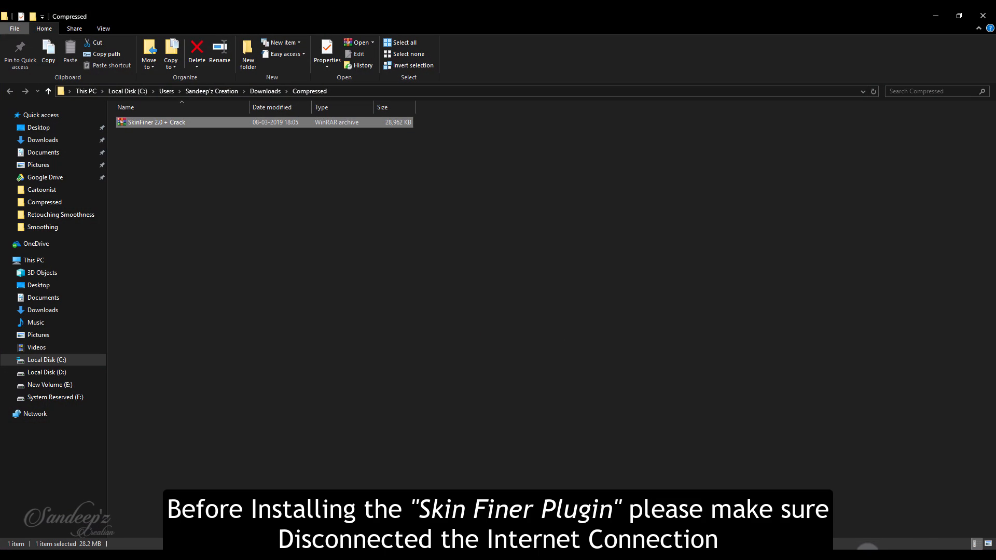
Step: Disable the Ethernet network device through the Windows adapter options and close the network settings windows
left_click(882, 554)
left_click(881, 532)
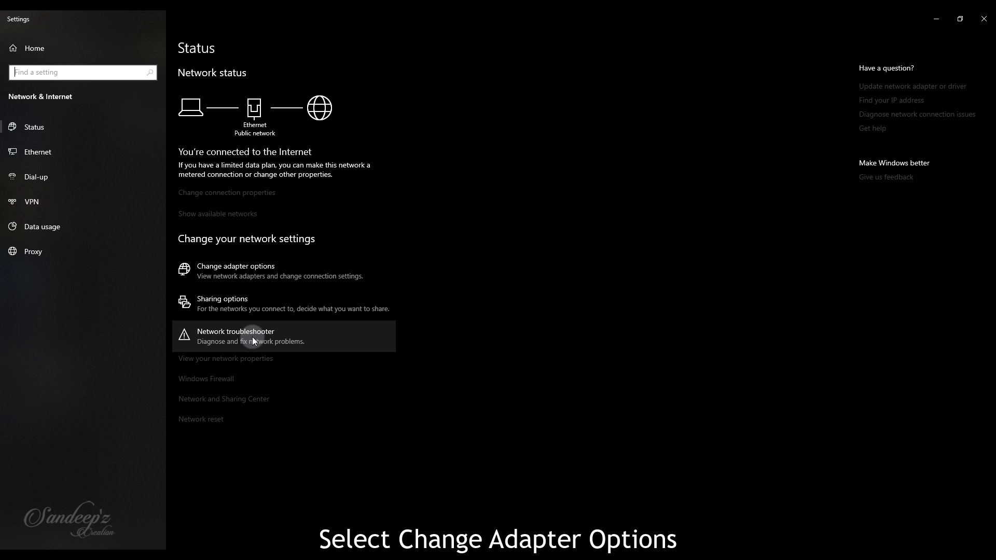
left_click(234, 272)
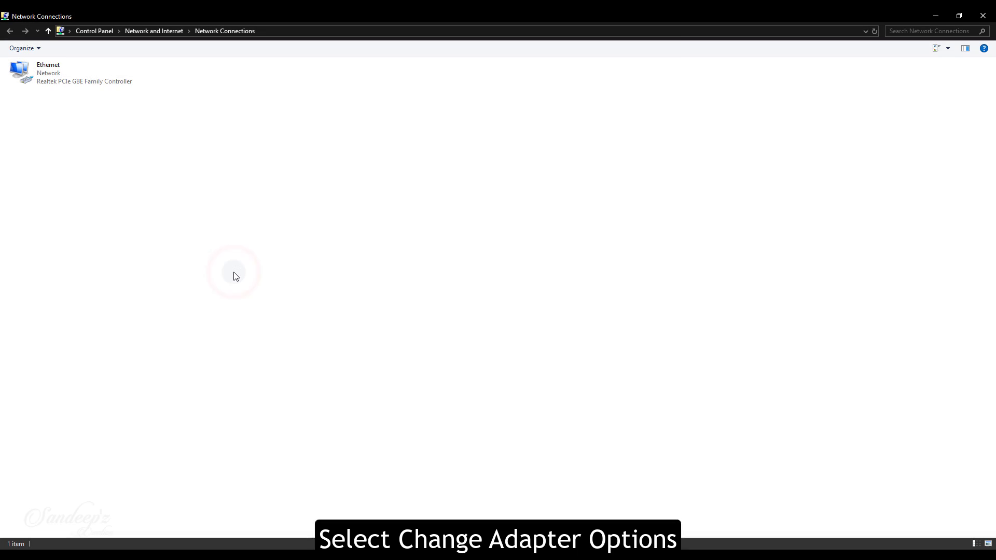
left_click(61, 79)
left_click(61, 80)
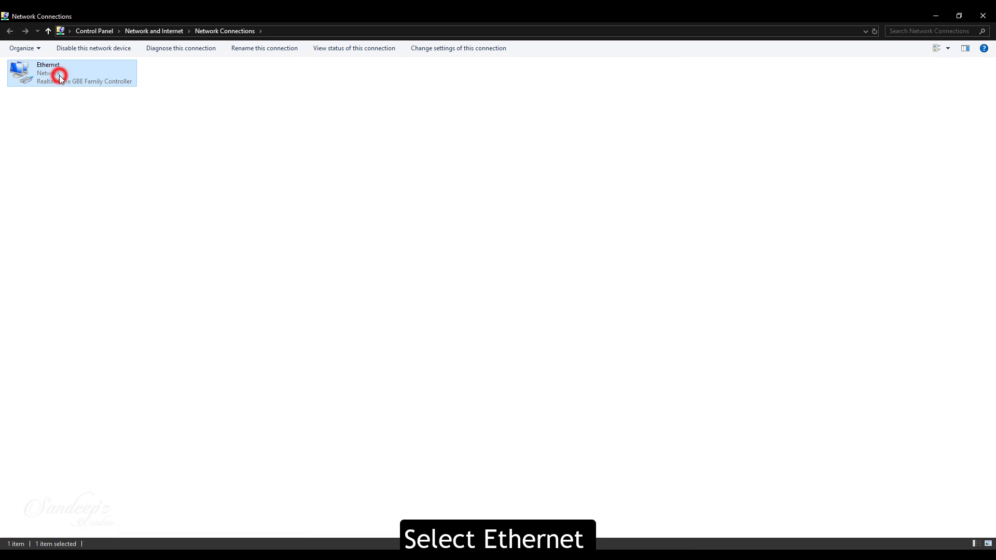
left_click(89, 49)
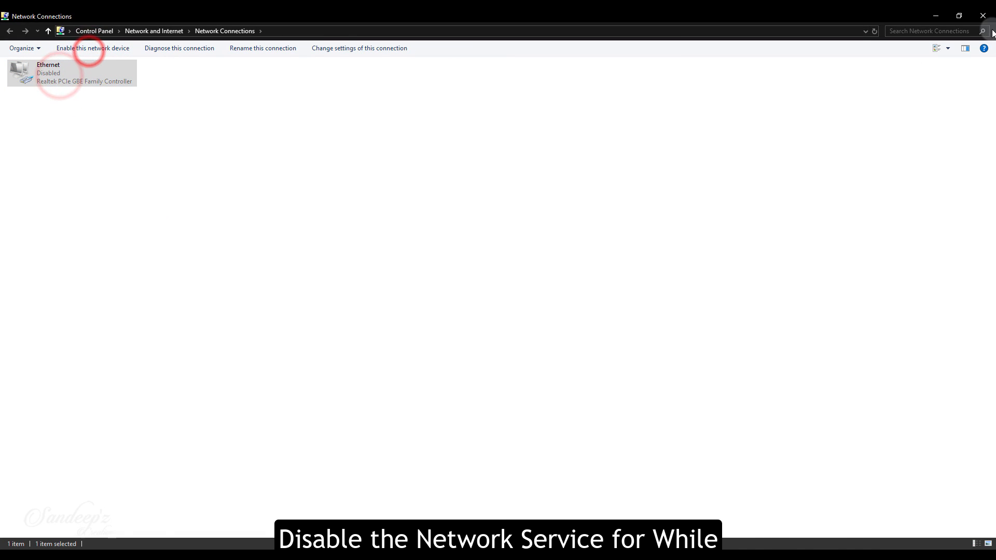
left_click(983, 16)
left_click(981, 7)
Step: Extract the SkinFiner 2.0 + Crack archive into the current Compressed folder
left_click(161, 121)
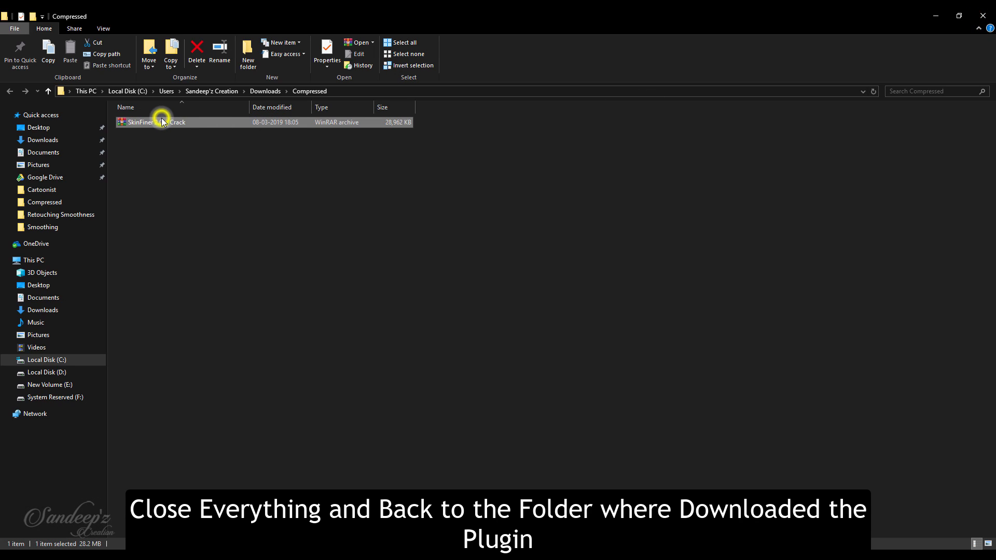
right_click(162, 122)
left_click(172, 172)
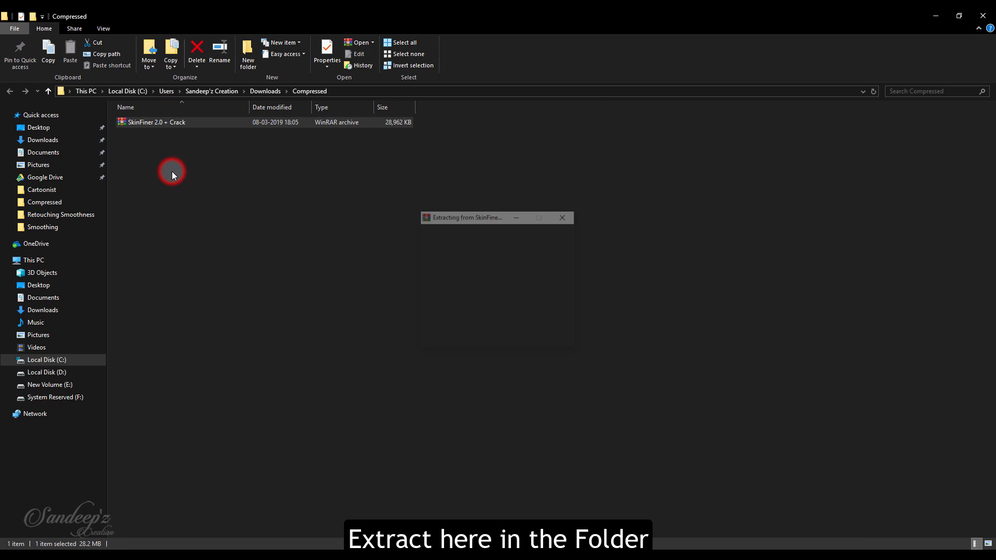
Step: Open the extracted SkinFiner 2.0 + Crack folder and read the installation steps in its Instructions text file
double_click(165, 123)
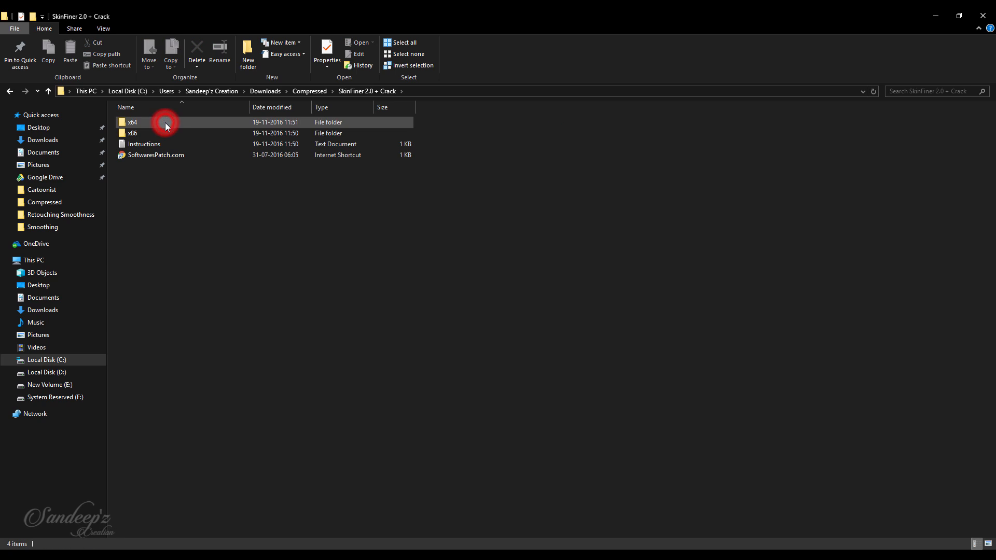
double_click(140, 144)
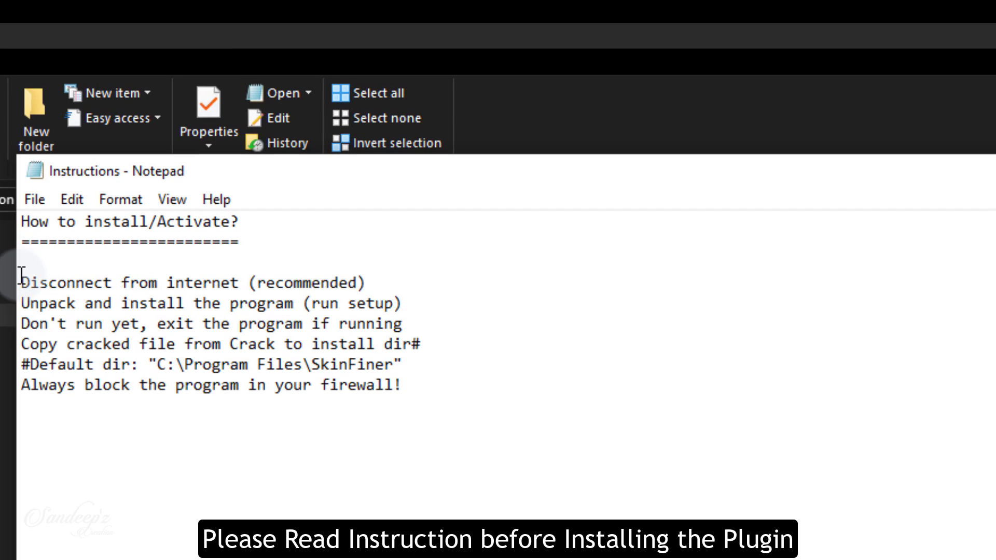
left_click_drag(20, 274, 440, 380)
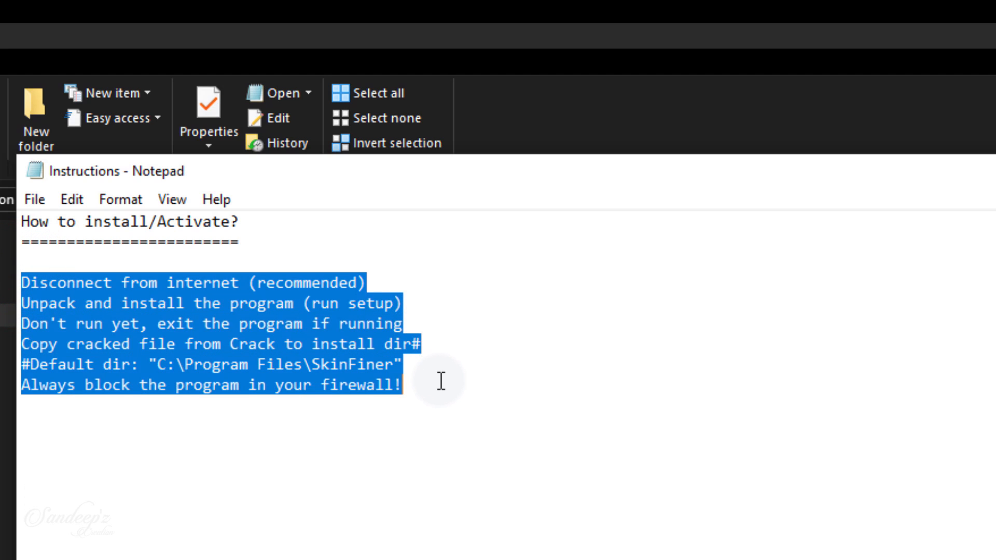
left_click(437, 380)
left_click(955, 82)
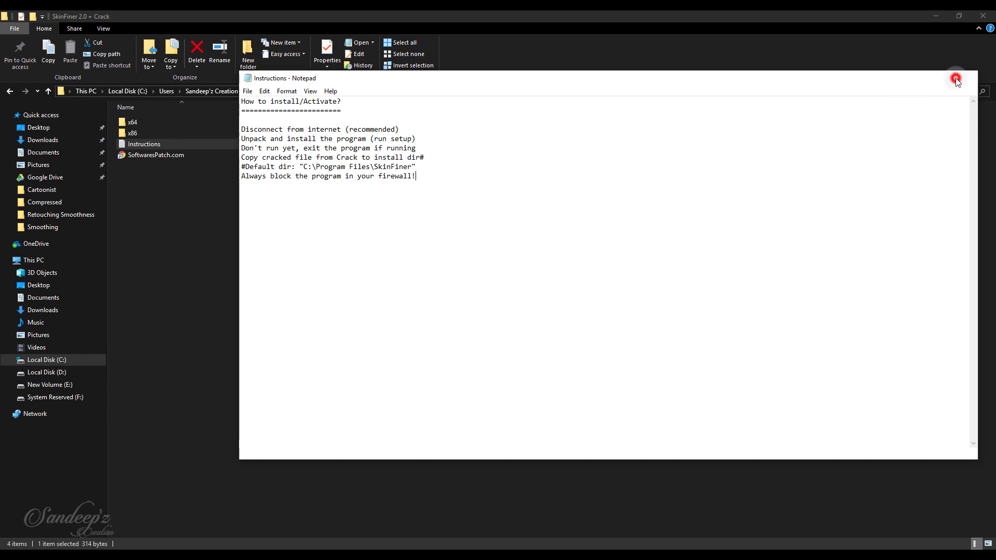
left_click(161, 167)
Step: Run skinfiner-Setup from the x64 folder with English as the setup language and accept the license agreement
double_click(137, 124)
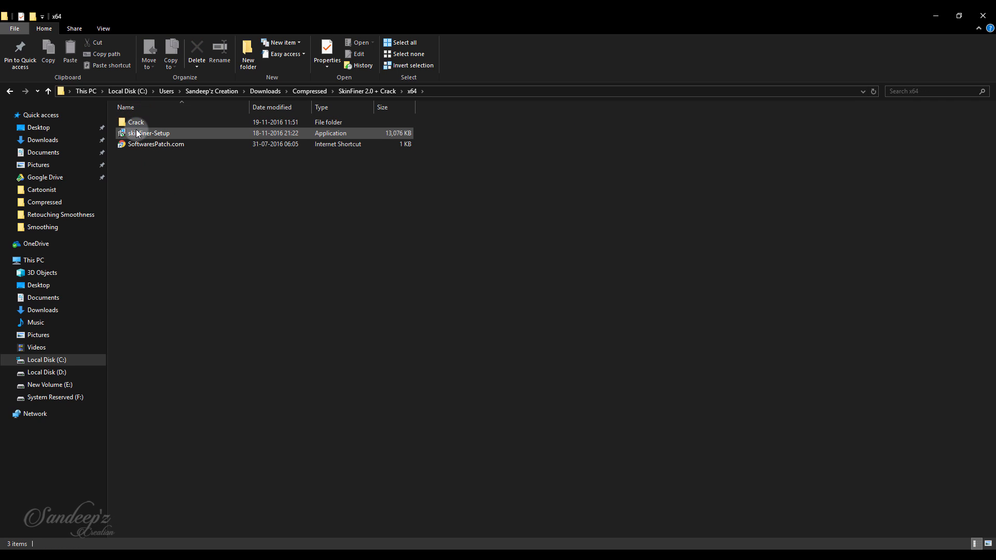
right_click(137, 132)
left_click(150, 138)
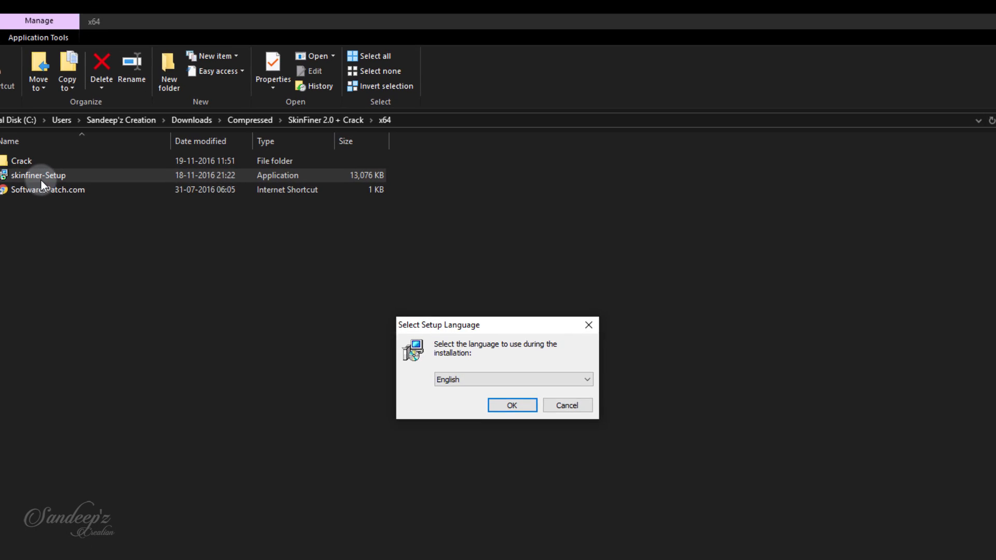
key("Return")
key("Return")
key("alt+a")
key("Return")
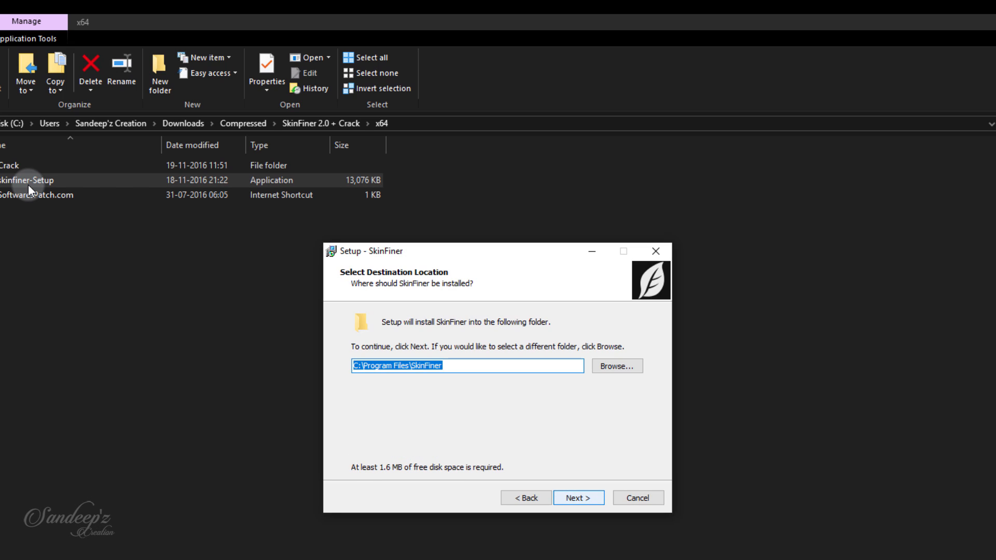
Step: Install SkinFiner into C:\Program Files\SkinFiner with a desktop shortcut, and finish the setup without launching the program
key("Return")
key("Return")
key("Return")
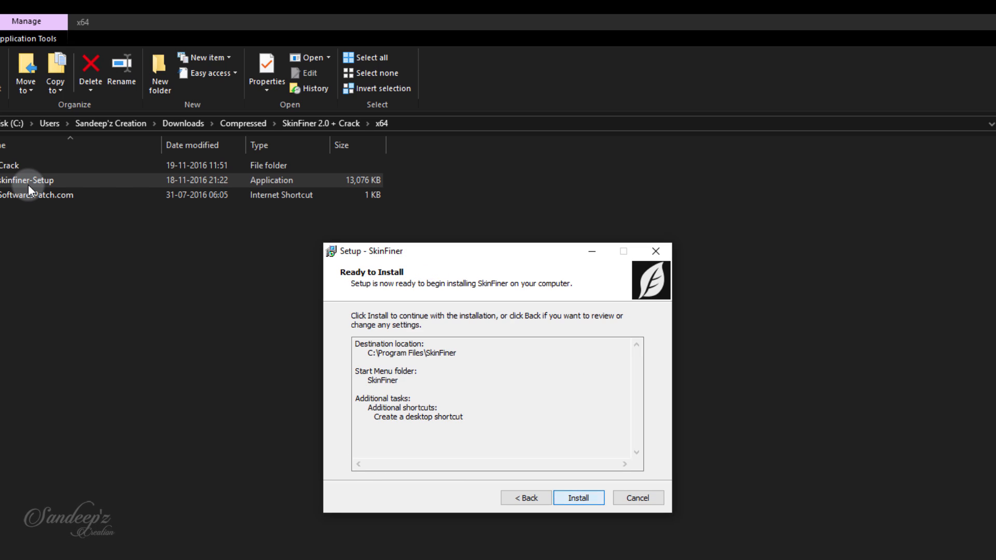
key("Return")
key("space")
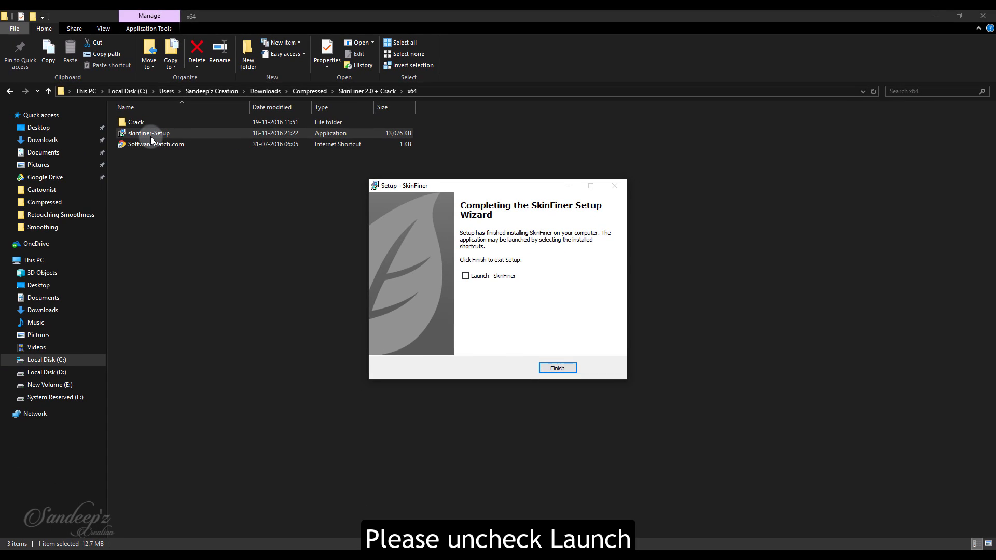
key("Return")
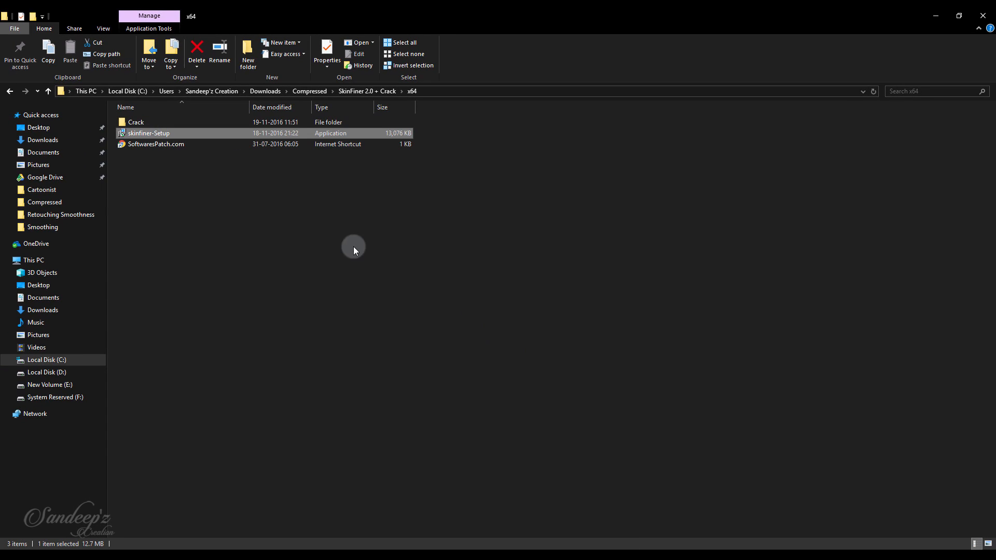
Step: Put the .dll file from the x64 Crack folder on the clipboard
double_click(135, 121)
left_click(135, 122)
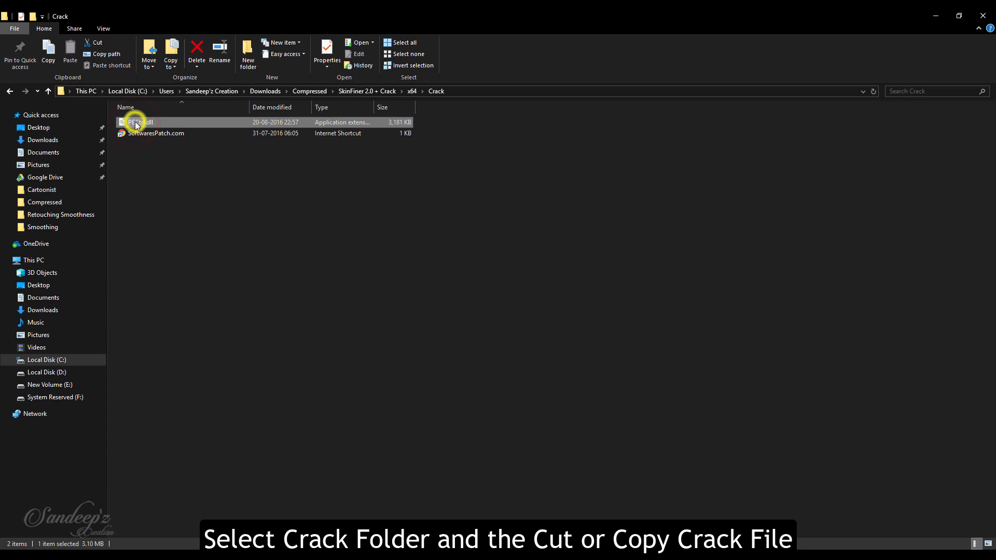
right_click(136, 123)
left_click(151, 264)
Step: Paste PECtrl.dll into C:\Program Files\SkinFiner, replacing the file of the same name in the destination
left_click(51, 359)
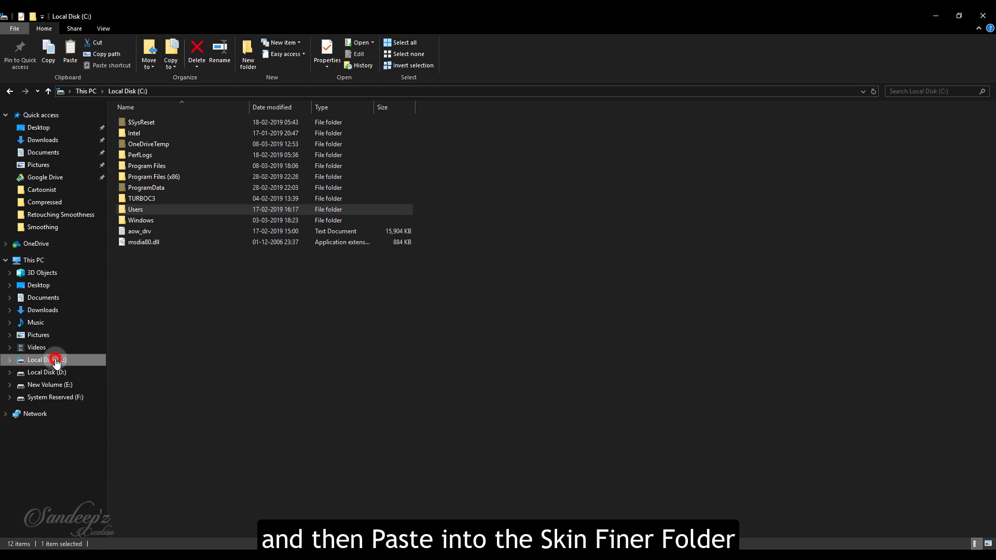
double_click(140, 166)
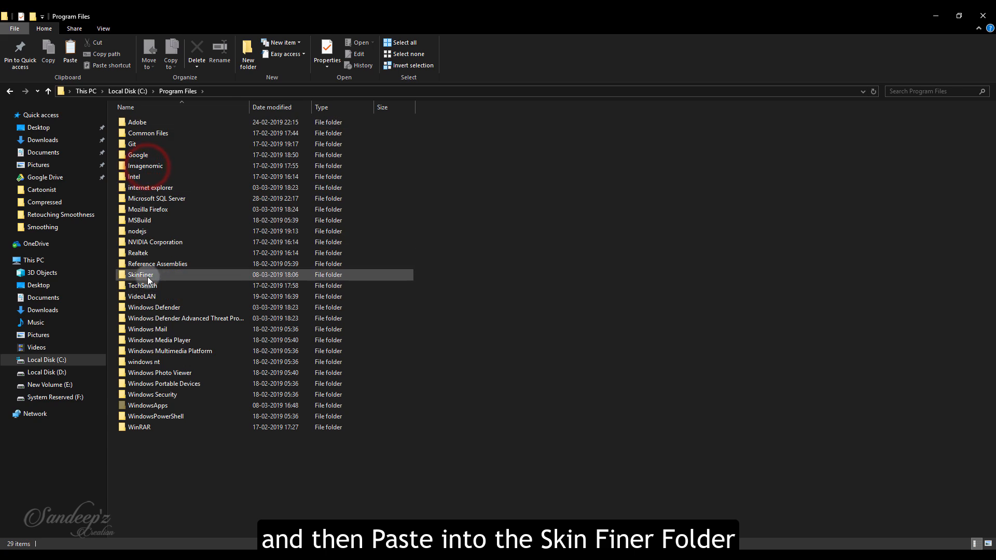
double_click(147, 276)
right_click(541, 187)
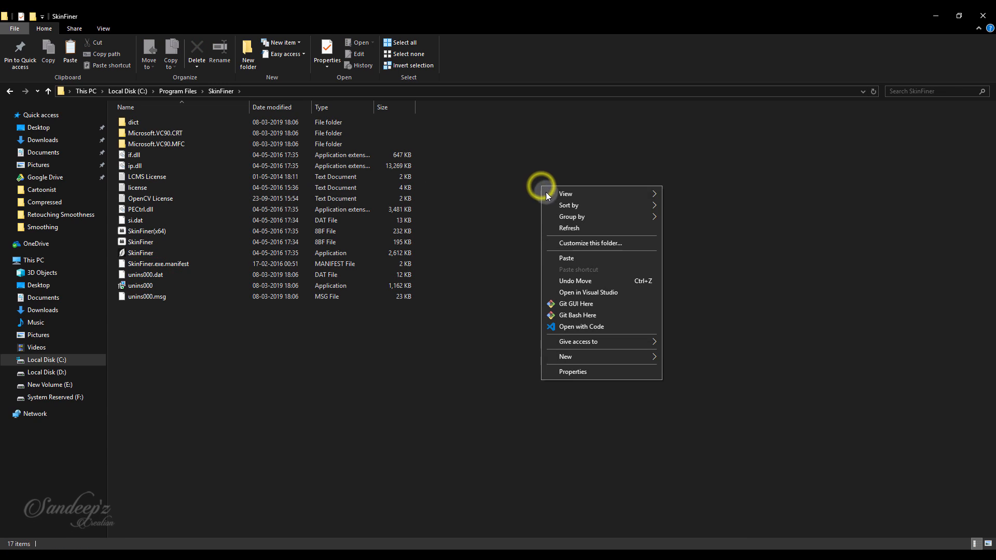
left_click(559, 255)
left_click(517, 198)
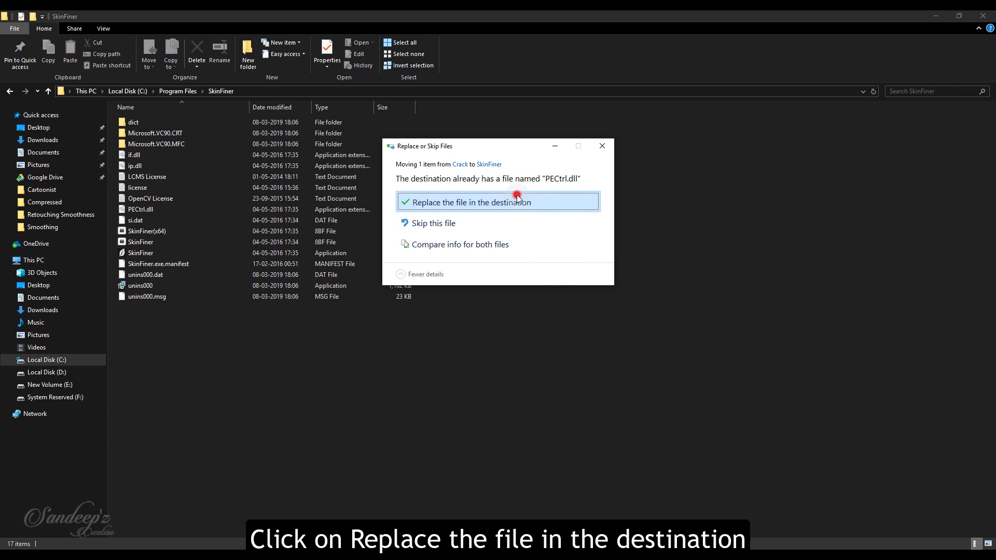
left_click(481, 217)
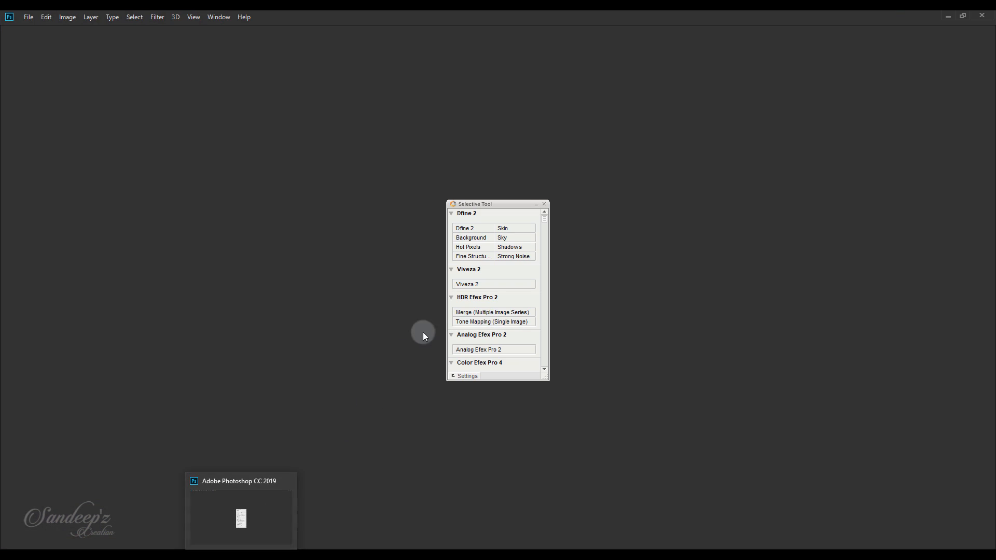
Step: Switch to Photoshop, close the Selective Tool window, open the recent image pexels-1993370.jpg and duplicate its Background layer
left_click(544, 204)
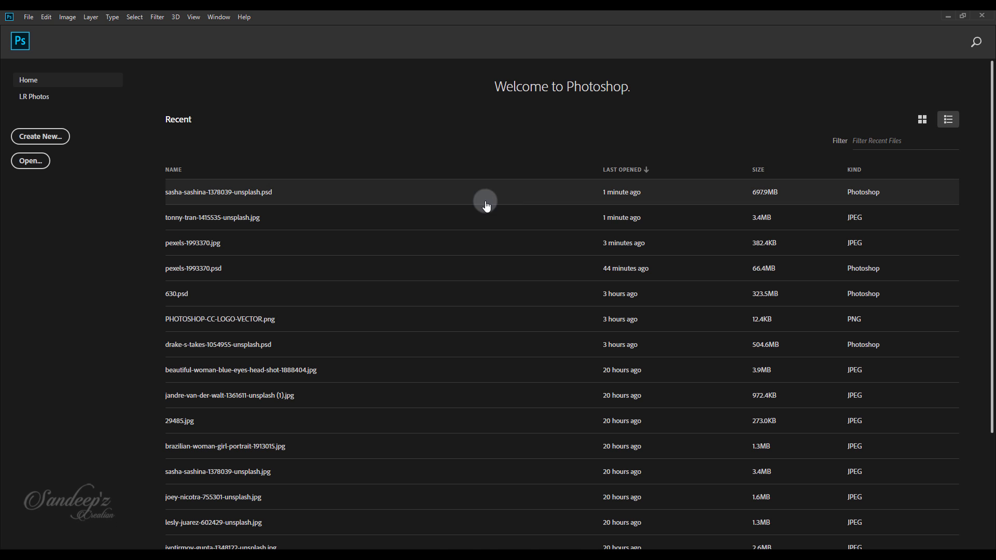
left_click(193, 251)
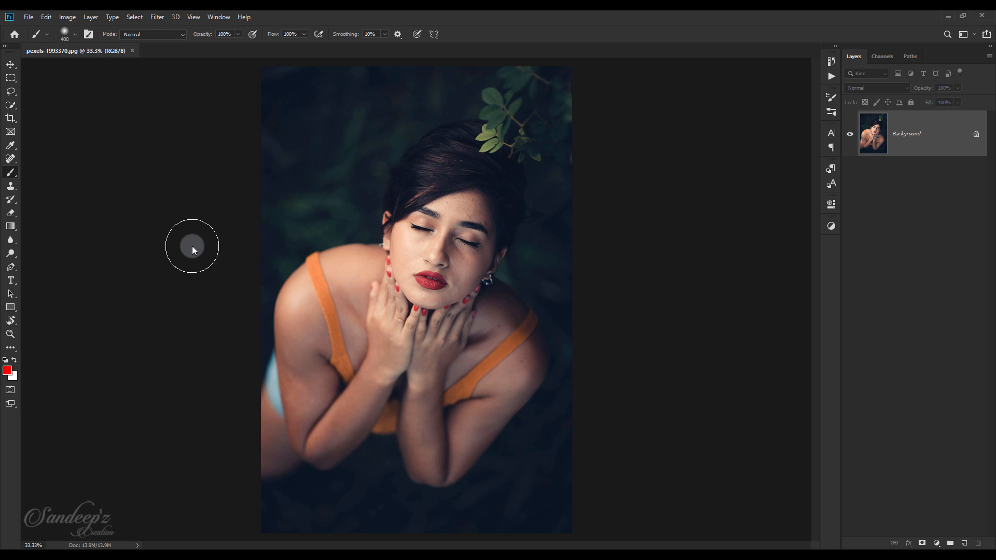
key("ctrl+0")
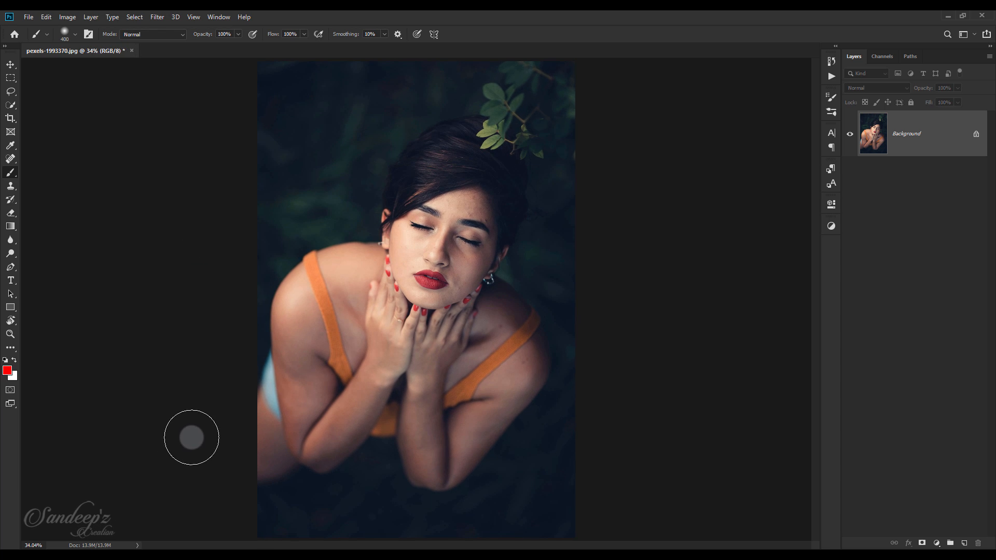
left_click_drag(938, 148, 965, 543)
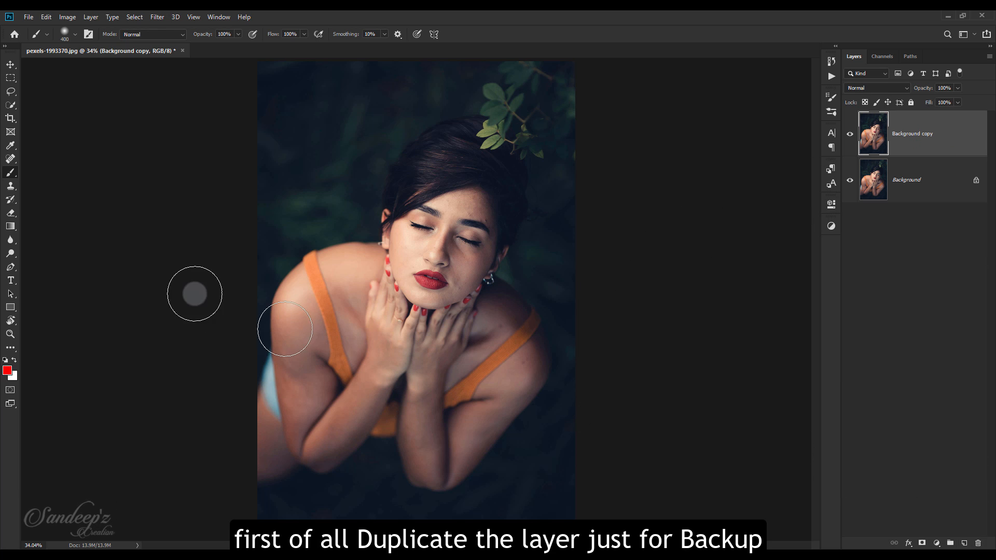
Step: Remove the blemishes on the forehead of the Background copy layer using the Spot Healing Brush at size 30
left_click(10, 158)
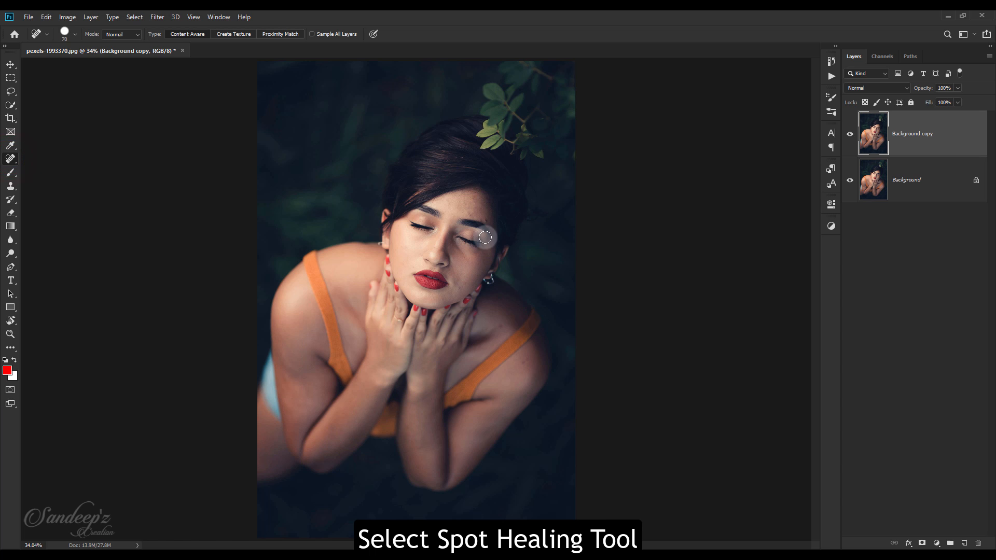
key("ctrl+1")
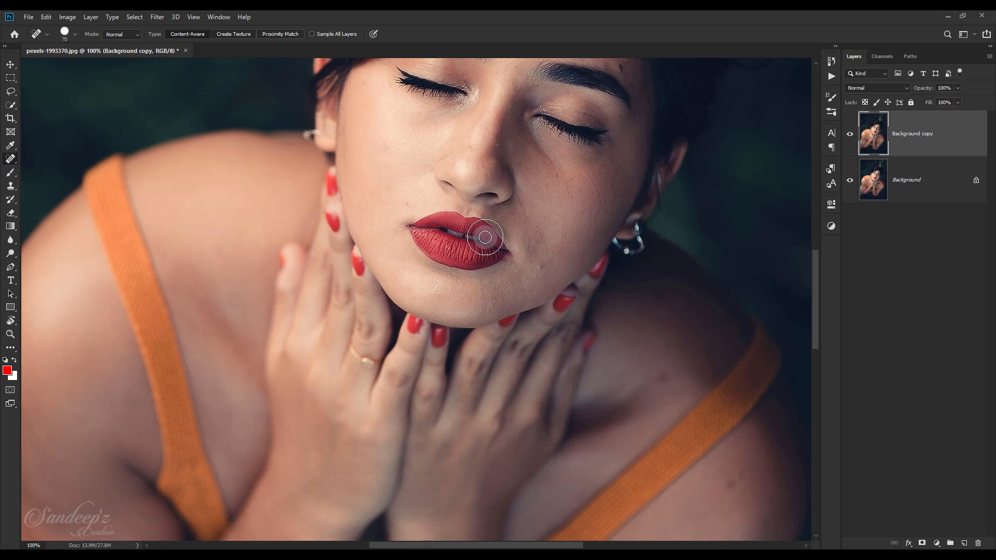
left_click_drag(496, 224, 420, 281)
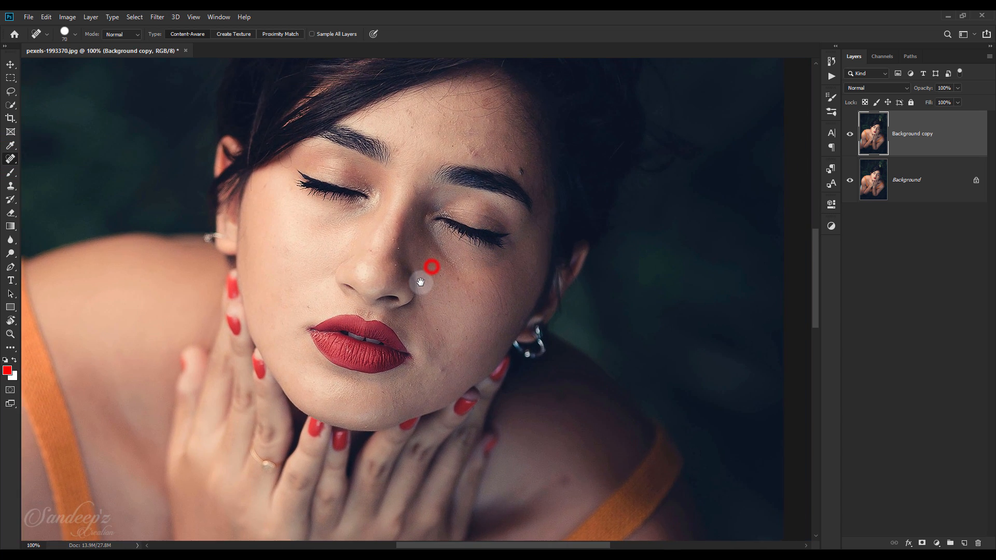
key("bracketleft")
key("bracketleft")
key("bracketleft")
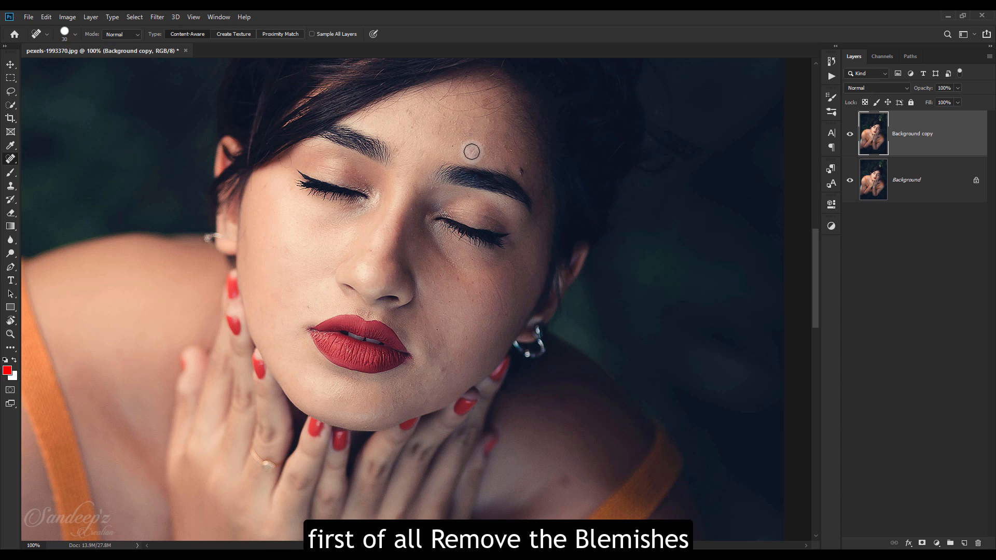
left_click(415, 119)
scroll(426, 145, "down", 1)
Step: Heal the small blemishes on the cheeks, around the mouth and above the eyebrow with a brush size of about 20
key("bracketleft")
key("bracketleft")
key("bracketleft")
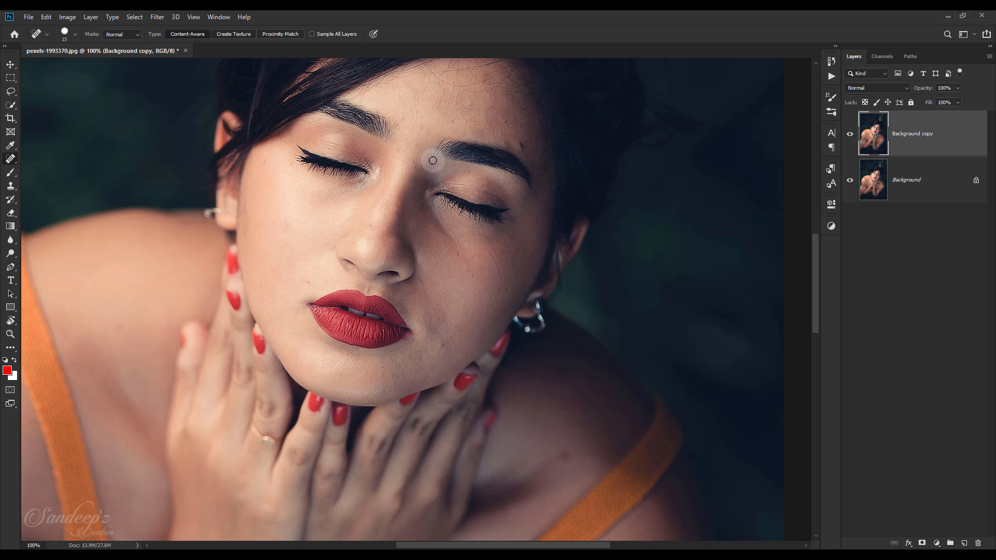
key("bracketright")
key("bracketright")
scroll(358, 217, "down", 1)
left_click(309, 252)
left_click(443, 320)
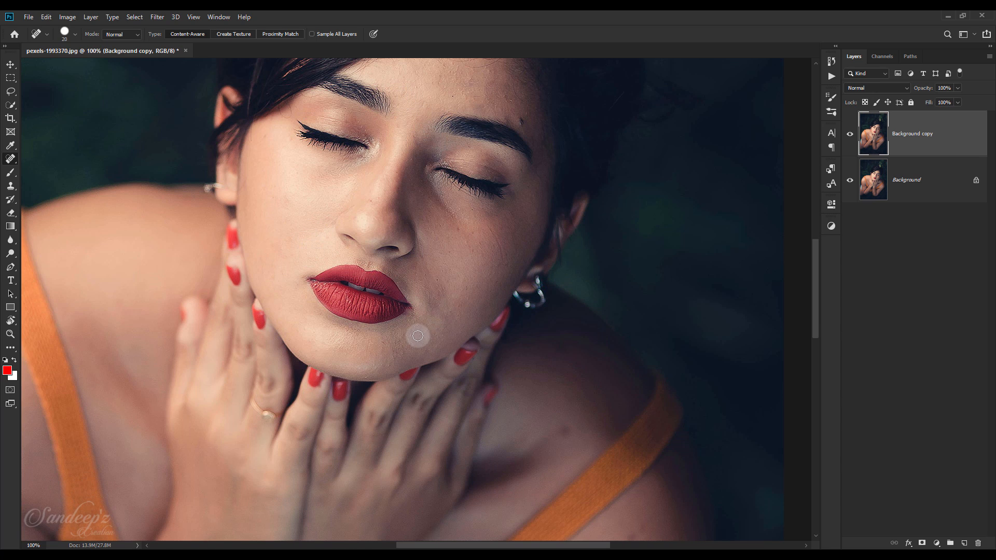
scroll(511, 197, "up", 2)
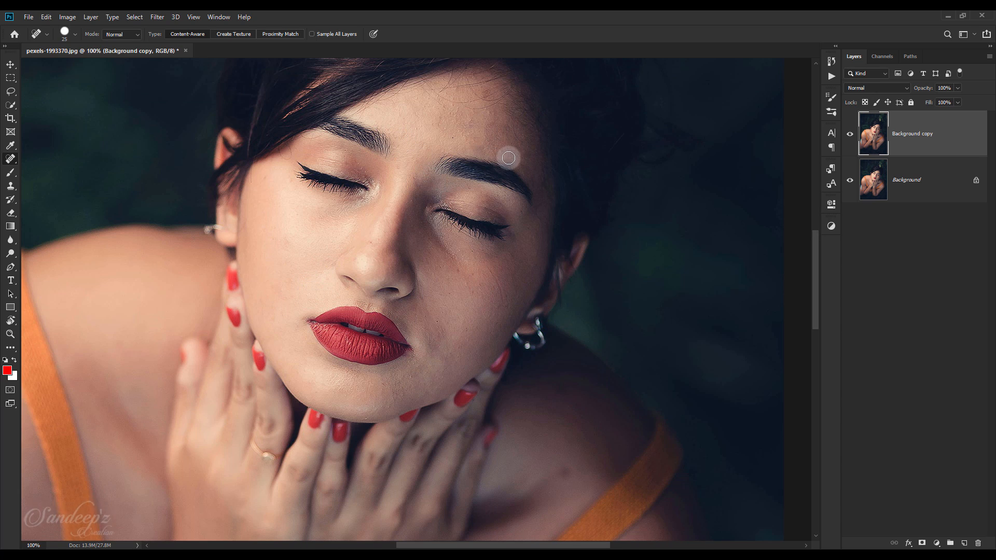
scroll(510, 262, "down", 3)
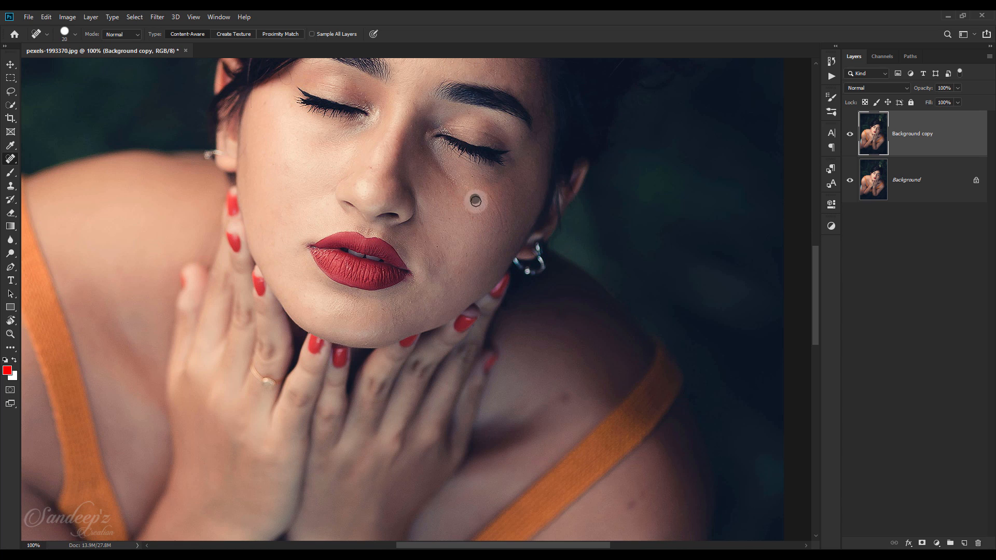
Step: Heal the dark spots on the shoulder and upper arm with brush size 35, and compare the retouched layer with the original
key("bracketright")
key("bracketright")
key("bracketright")
scroll(554, 340, "down", 2)
scroll(638, 419, "down", 2)
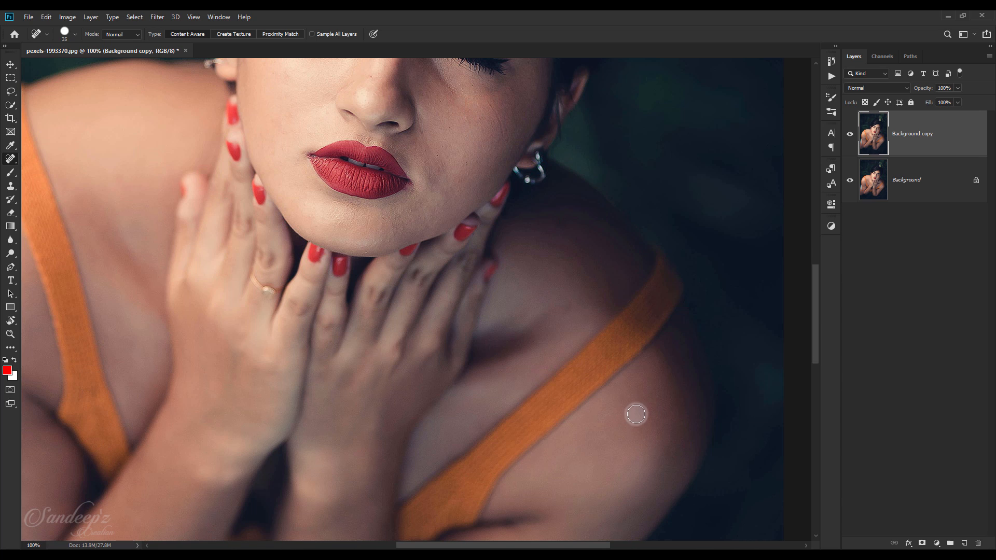
key("ctrl+0")
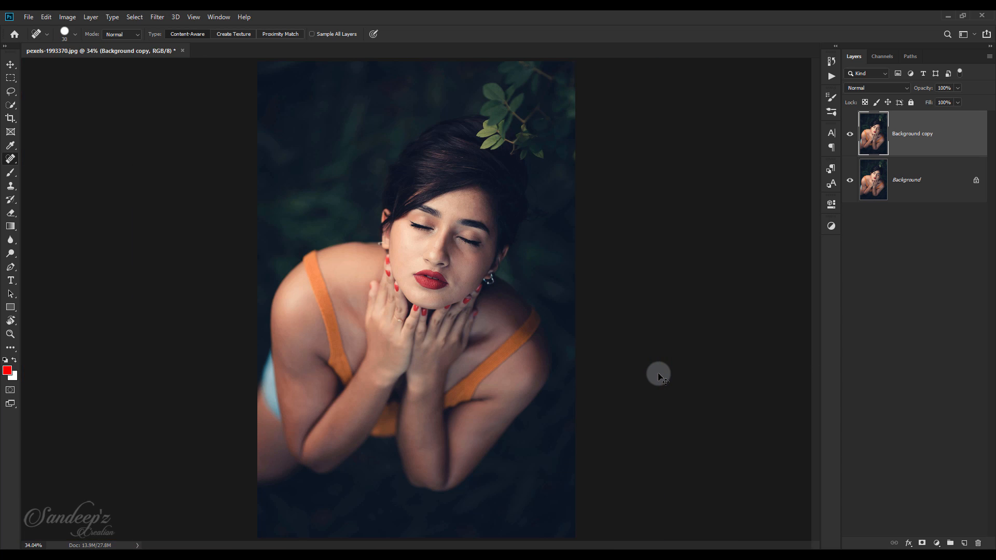
left_click(851, 136)
Step: Open the SkinFiner filter from Photo-Toolbox on the retouched layer and show the face at 1:1 in the before/after preview
left_click(162, 18)
mouse_move(169, 259)
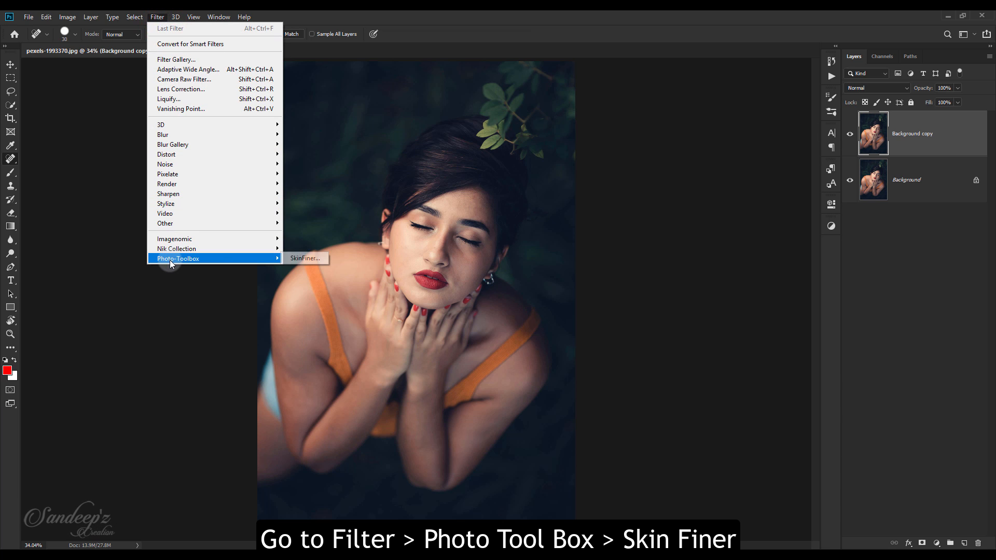
left_click(307, 259)
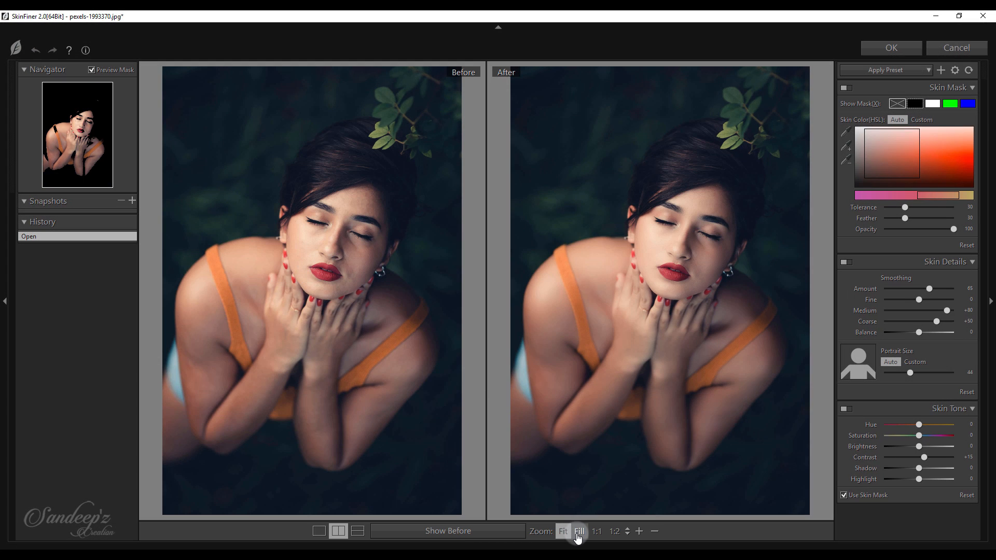
left_click(578, 531)
left_click_drag(678, 282, 648, 401)
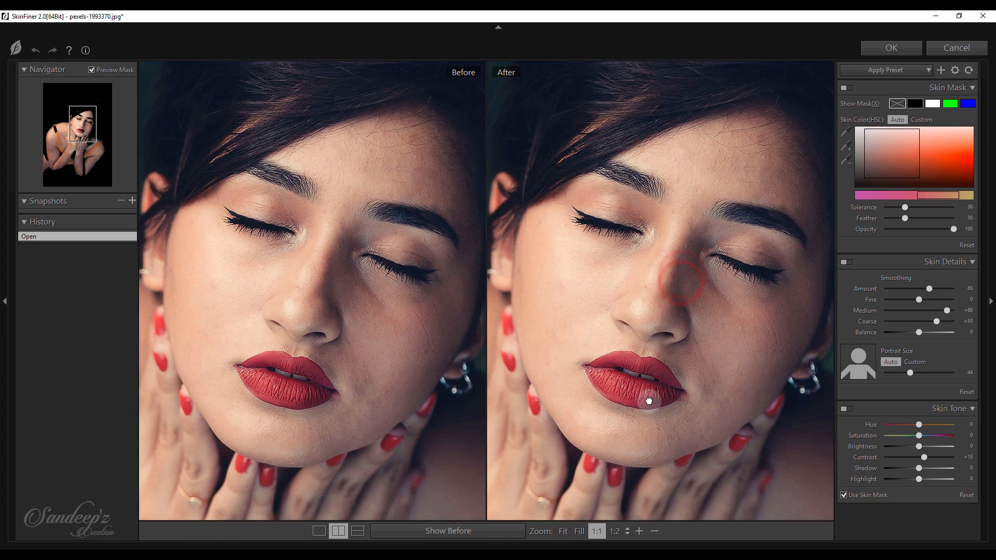
Step: Set the skin smoothing to Amount 91, Fine +55 and Medium +25
left_click(929, 288)
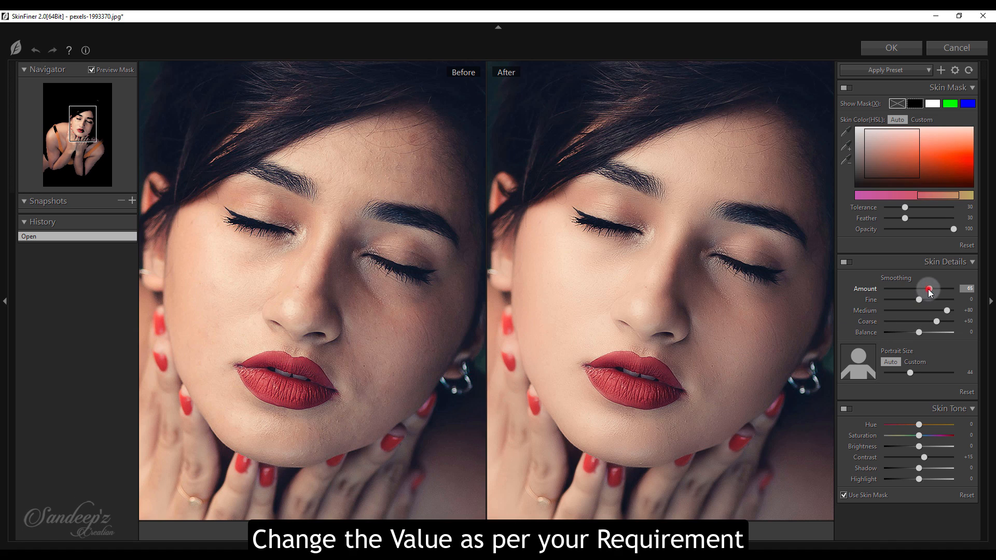
left_click_drag(945, 291, 927, 300)
left_click_drag(947, 310, 924, 309)
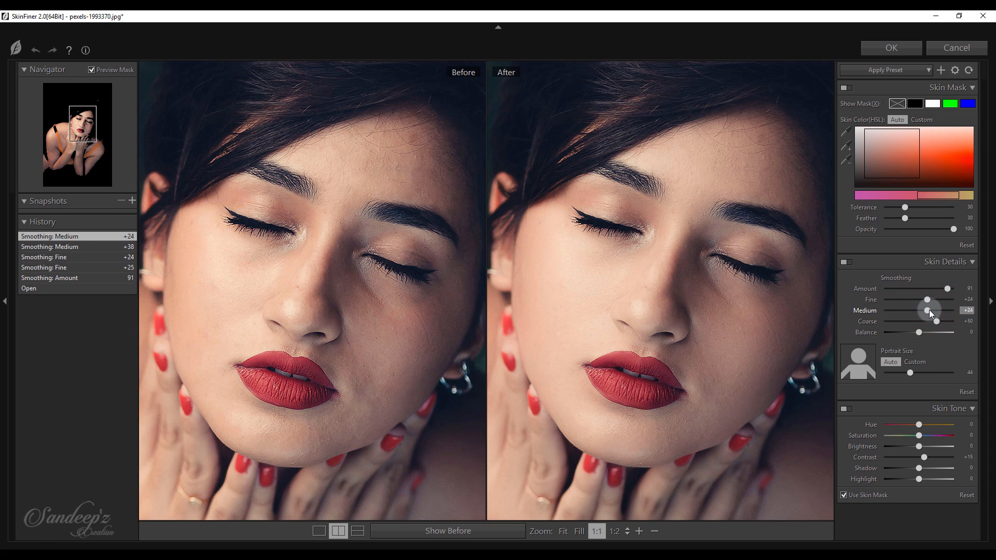
left_click_drag(940, 310, 938, 300)
left_click_drag(937, 310, 925, 312)
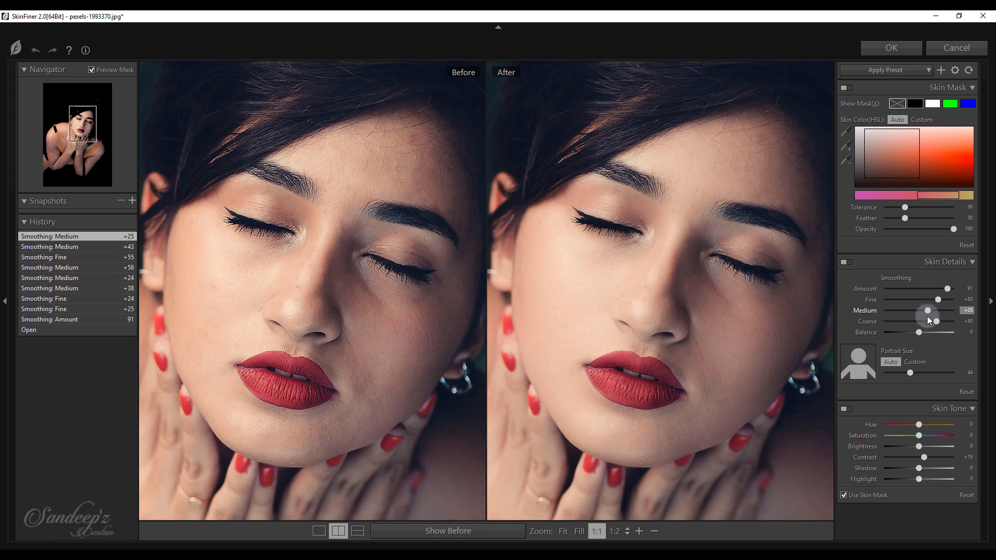
Step: Set the skin tone to Hue -17, Saturation +15, Brightness -2, Contrast +12, Shadow +7 and Highlight +13
left_click_drag(918, 424, 923, 478)
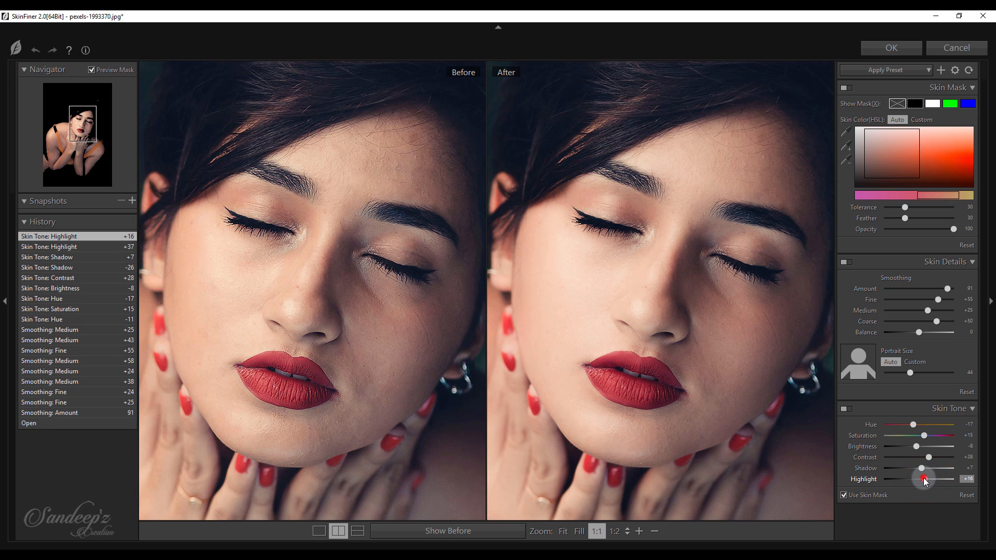
left_click(923, 478)
mouse_move(922, 470)
left_mouse_down()
mouse_move(920, 446)
mouse_move(923, 466)
left_mouse_up()
left_click(928, 458)
left_click(918, 447)
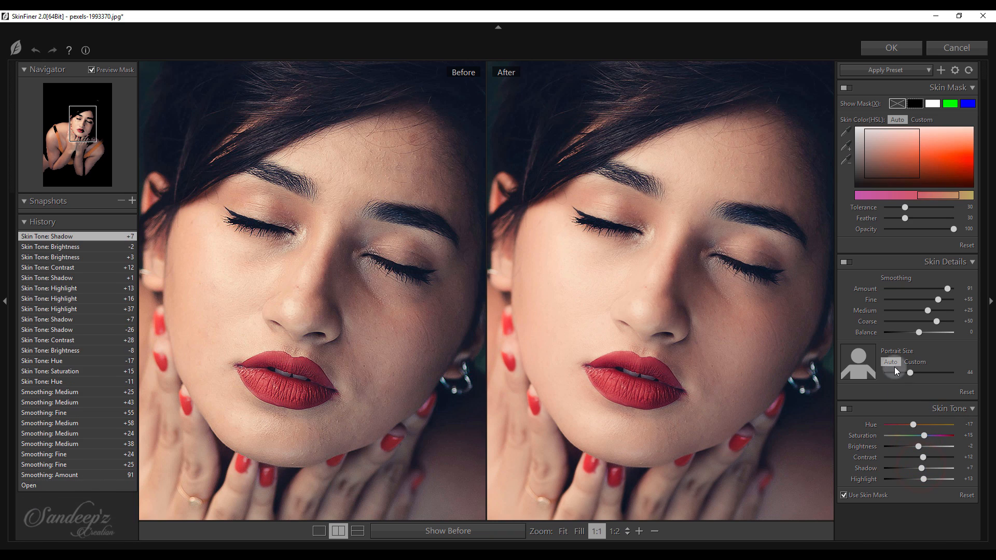
Step: Apply the SkinFiner adjustments and compare the smoothed Background copy layer with the original by toggling its visibility
left_click(892, 48)
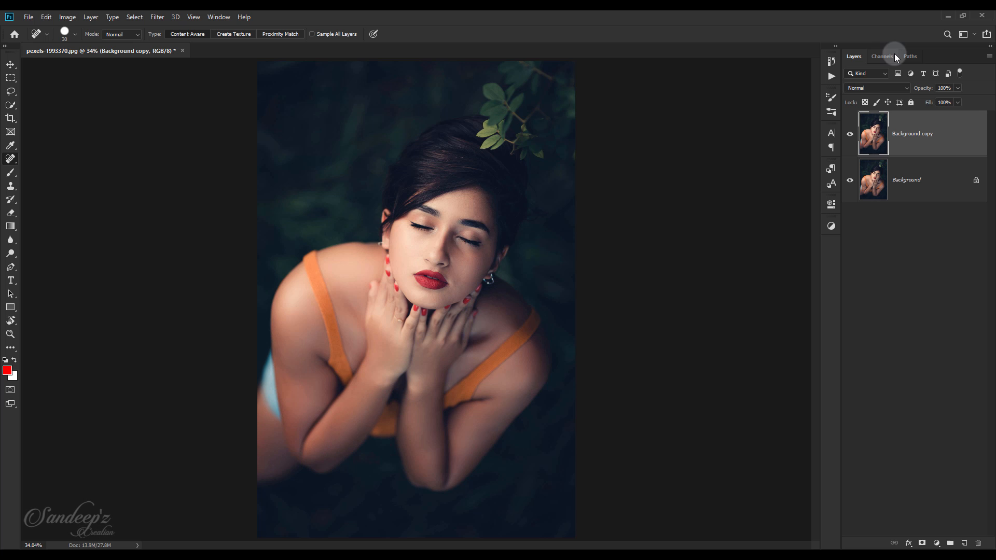
left_click(850, 136)
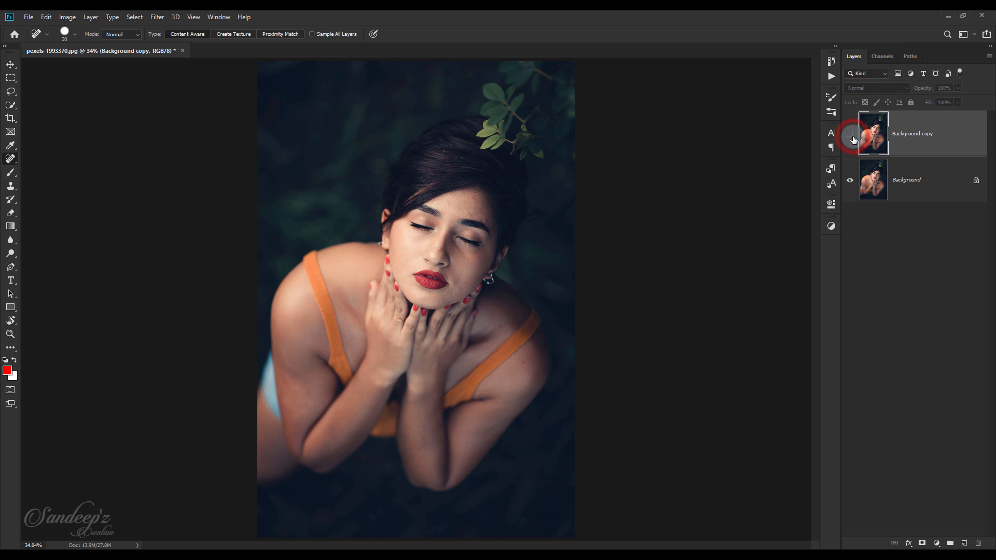
left_click(852, 136)
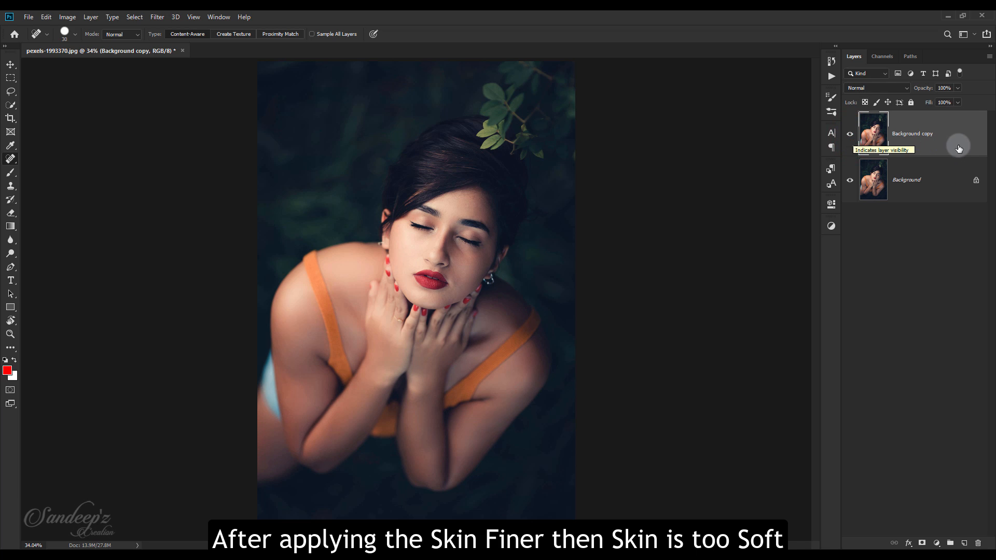
Step: Duplicate the Background copy layer and apply a High Pass filter with a 2.5-pixel radius to the duplicate
left_click_drag(957, 133, 964, 543)
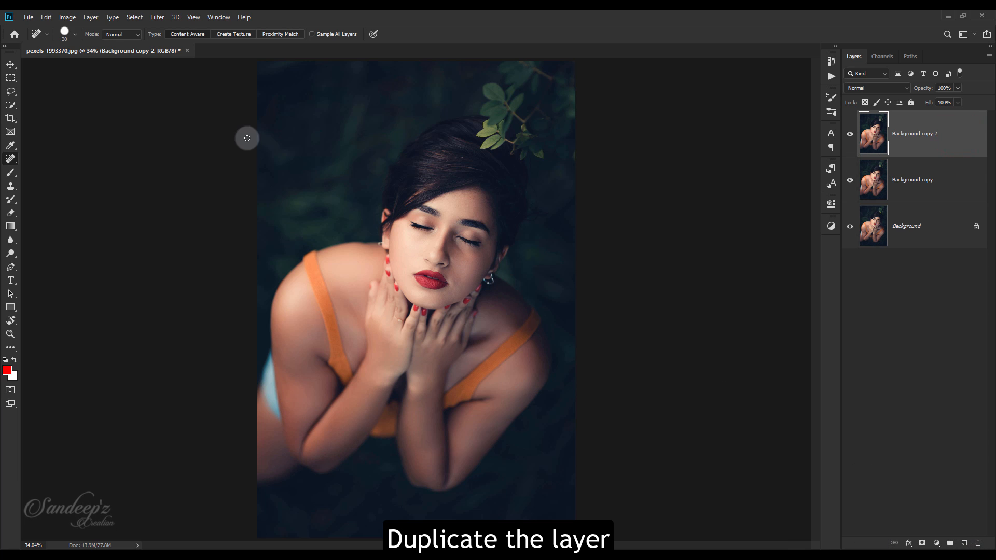
left_click(157, 18)
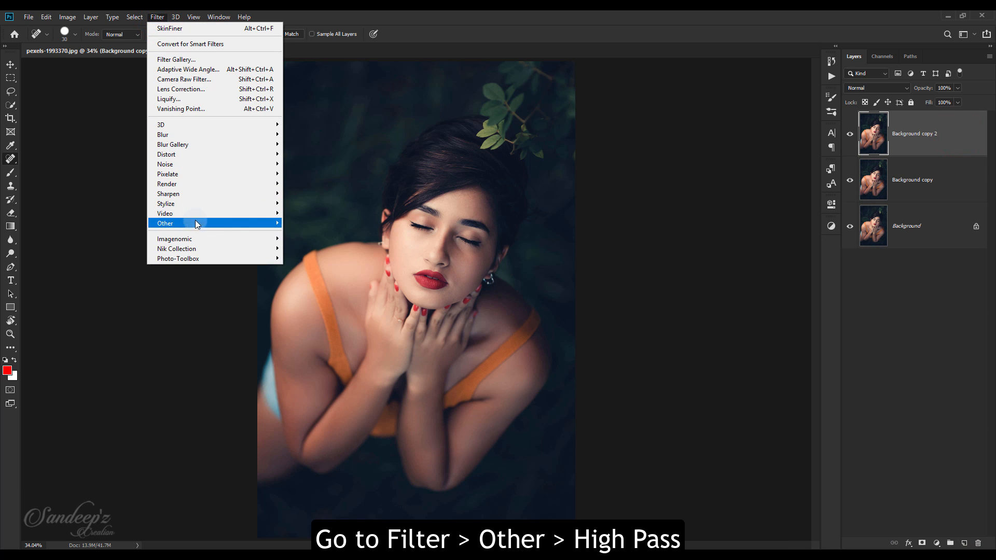
mouse_move(171, 223)
left_click(297, 233)
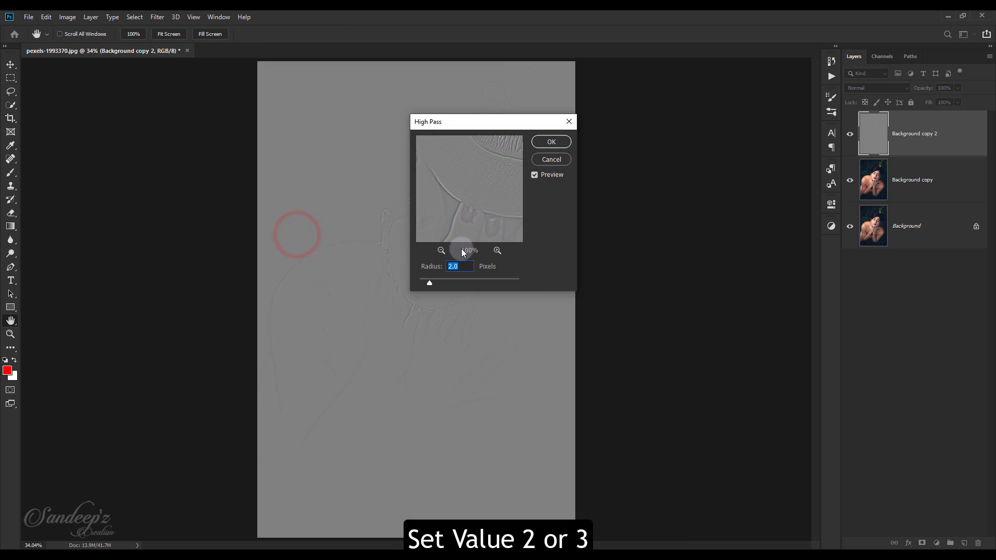
left_click_drag(464, 266, 440, 265)
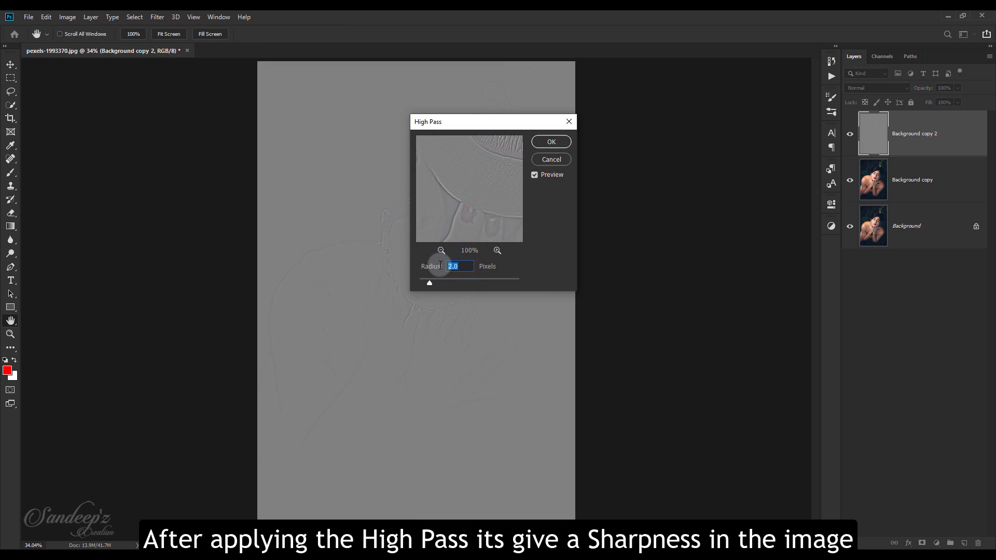
type("2.5")
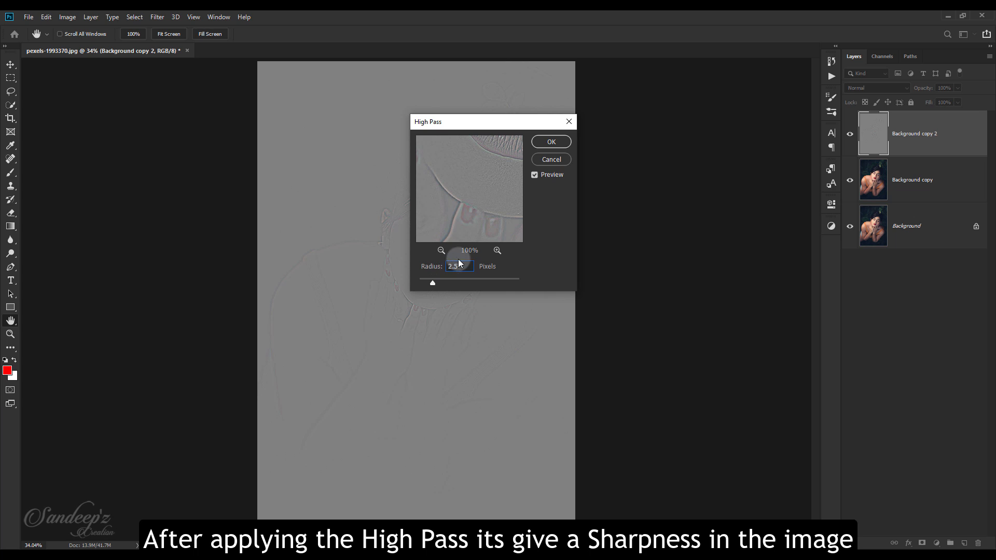
left_click(551, 143)
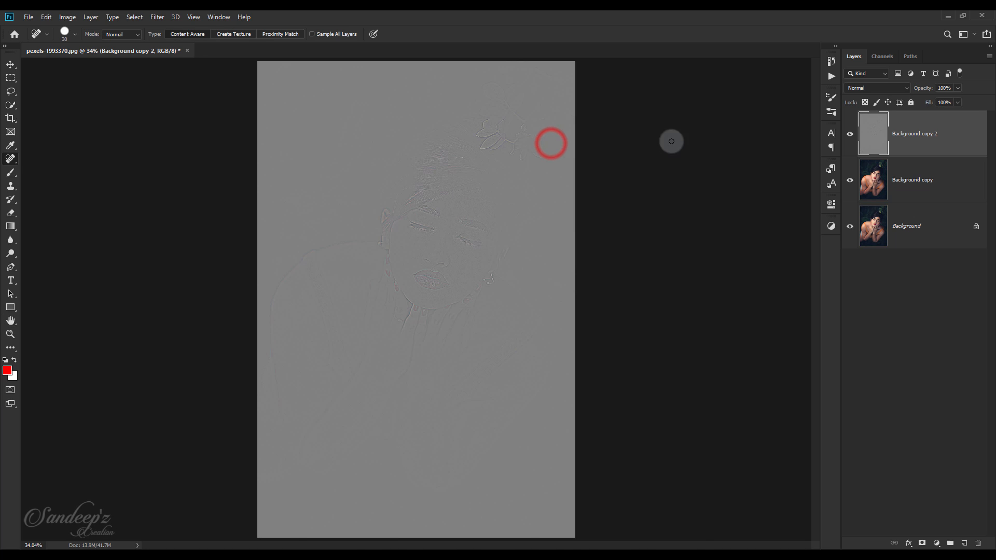
Step: Set the High Pass layer's blend mode to Linear Light and its opacity to 41%, checking the face at 100% zoom
left_click(864, 88)
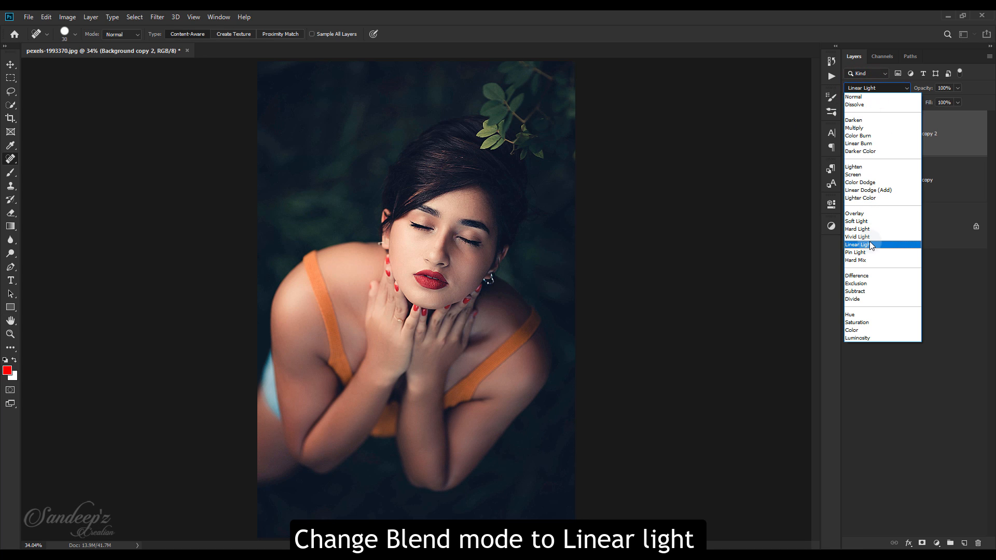
left_click(870, 244)
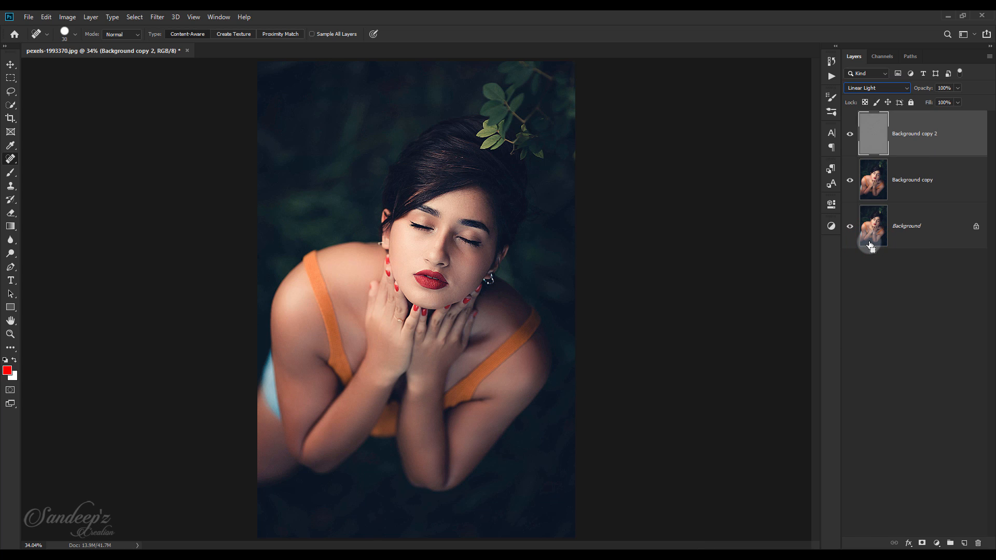
key("ctrl+1")
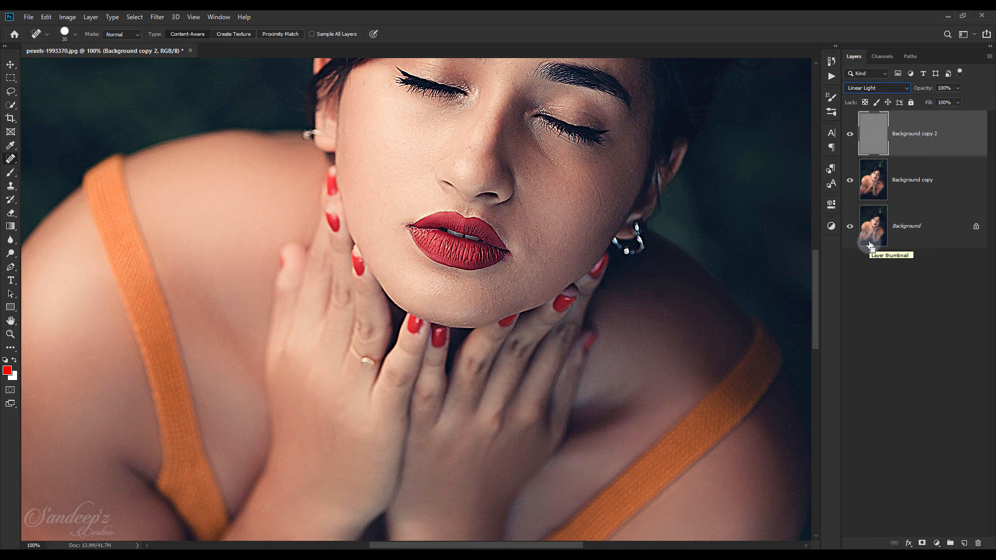
left_click_drag(596, 161, 561, 312)
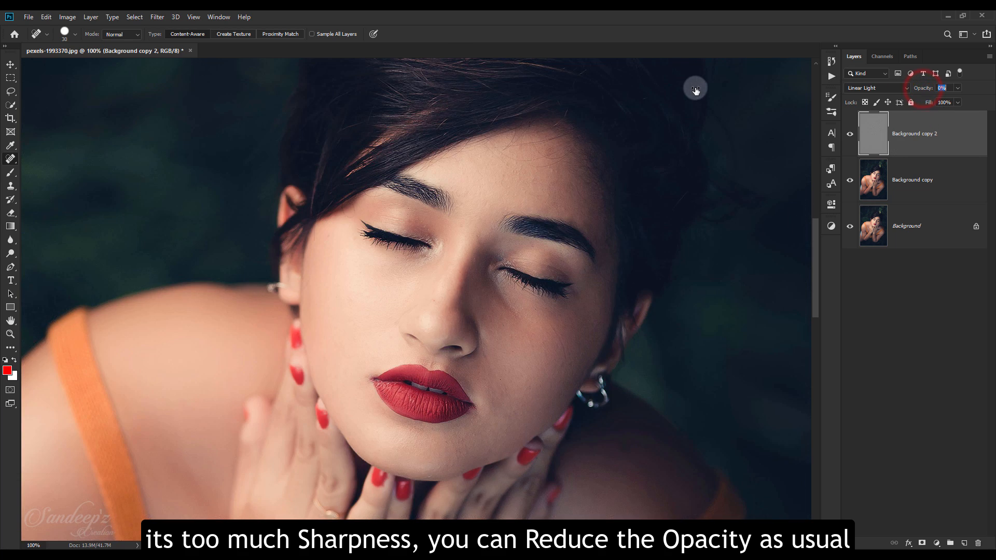
key("Up")
key("Up")
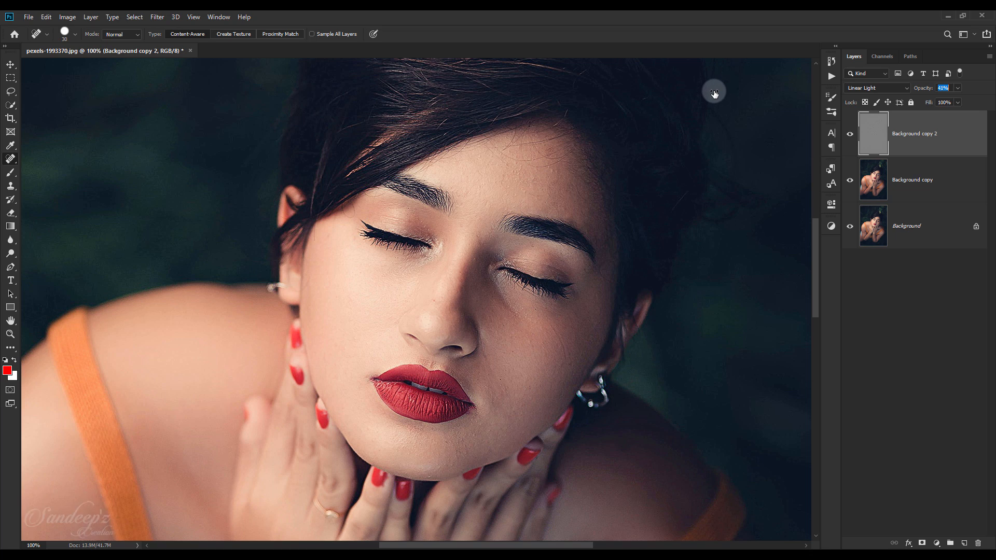
Step: Compare the sharpened result with the unsharpened version and the original Background by toggling layer visibility
left_click(853, 137)
left_click(853, 138)
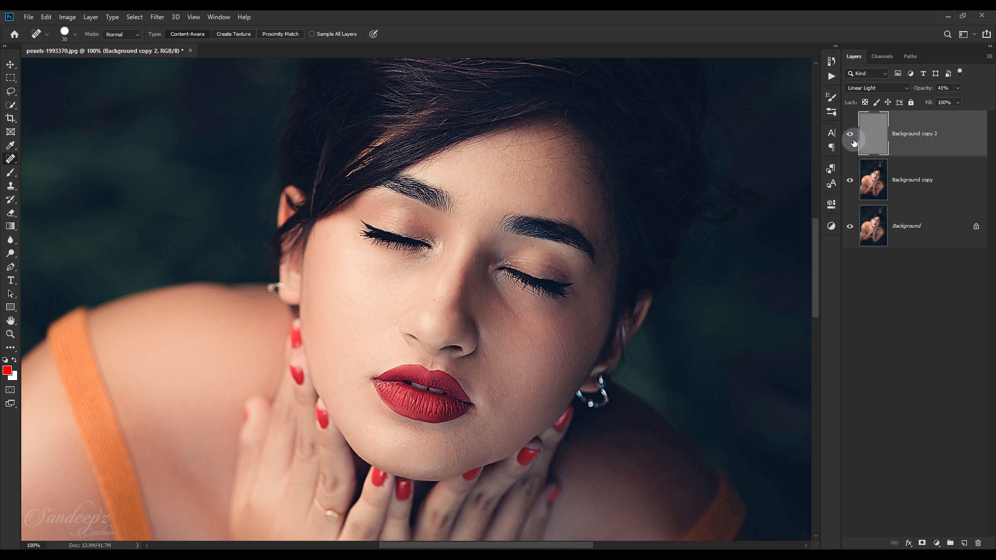
left_click(847, 228, "alt")
left_click(846, 228, "alt")
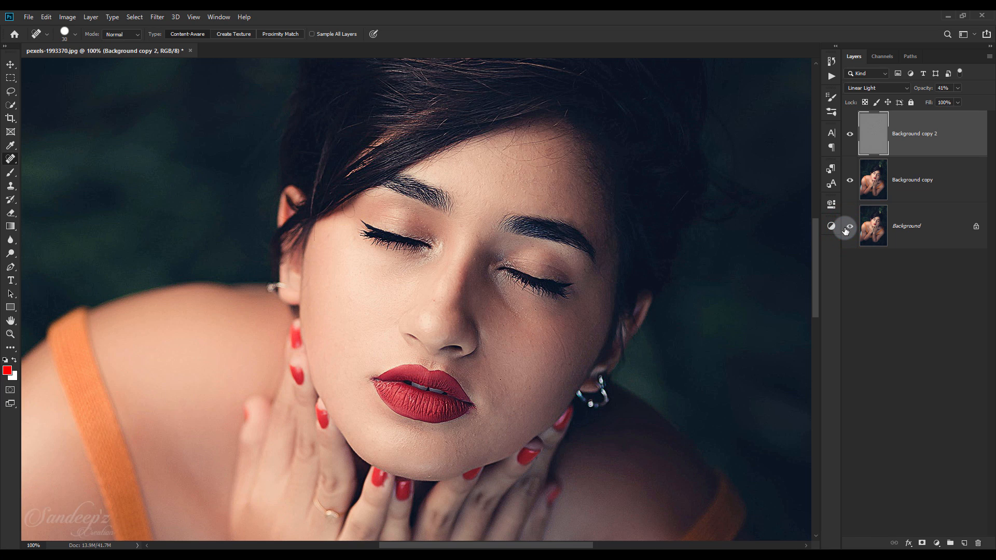
key("ctrl+0")
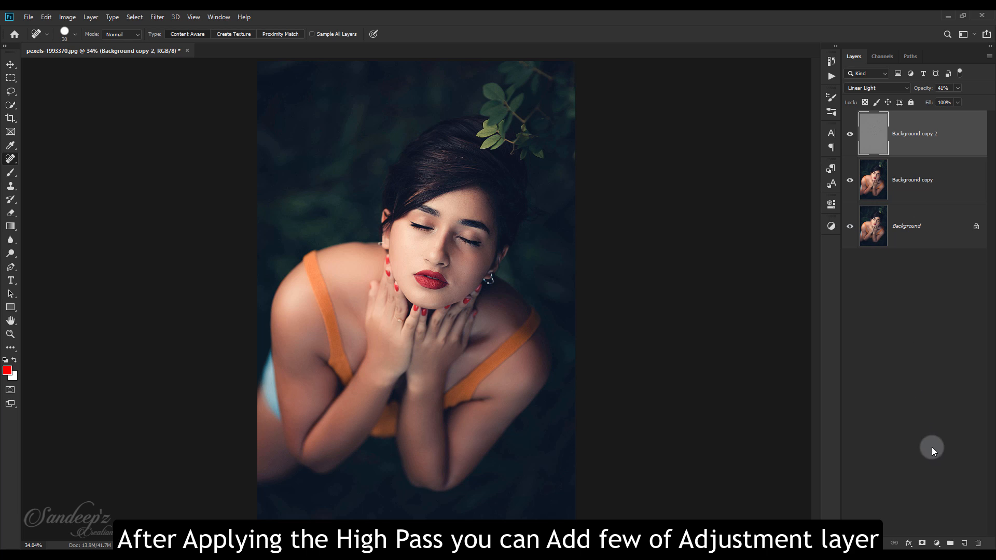
Step: Add a Levels adjustment layer with RGB input black 6 and output black 18 for a matte finish
left_click(937, 542)
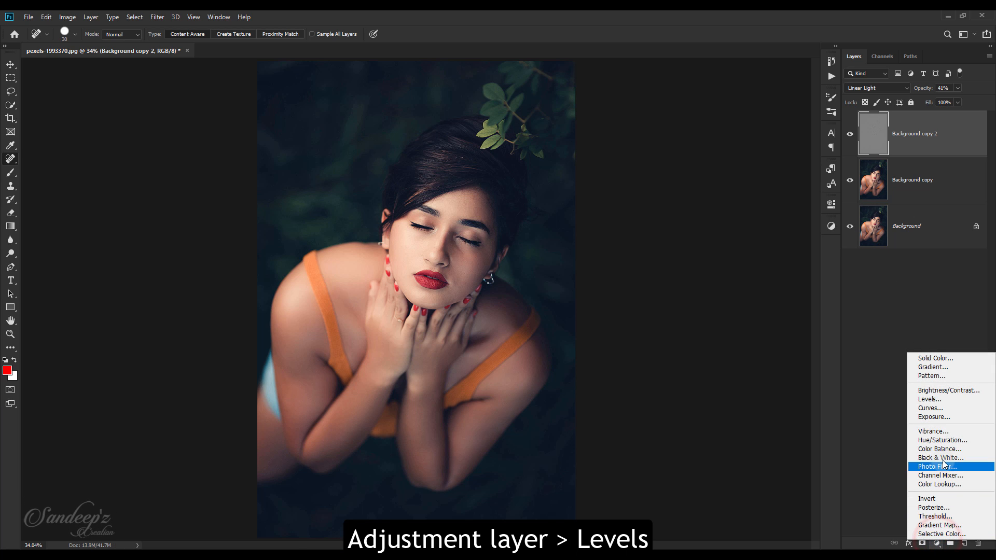
left_click(934, 400)
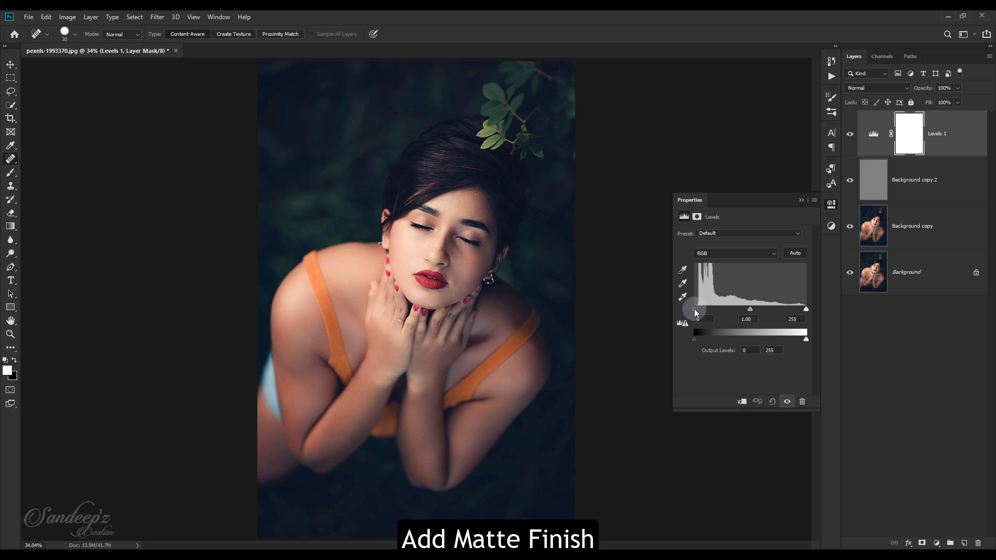
left_click_drag(695, 309, 702, 339)
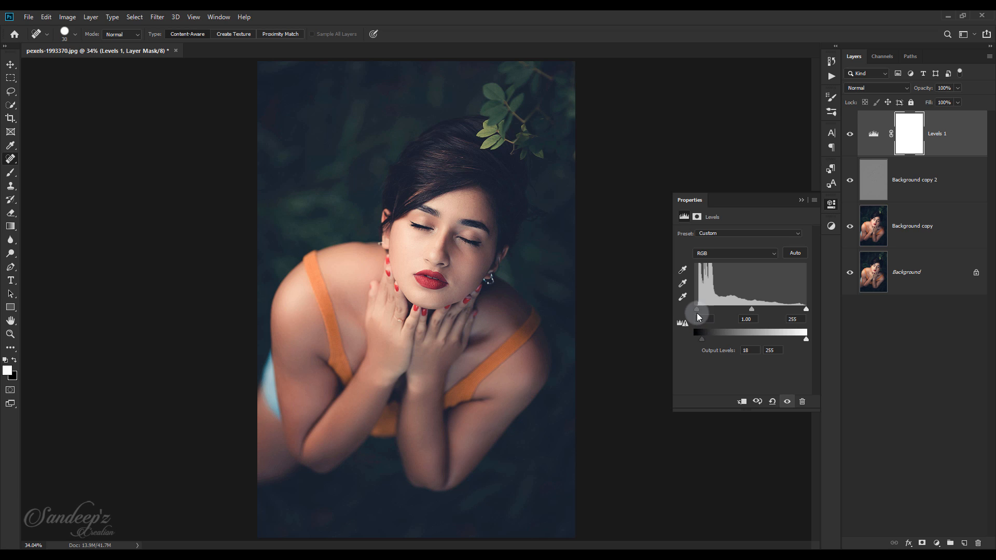
Step: Set the Levels output black to 11 in both the Red and Blue channels, and slightly lower Blue's output white
left_click(712, 254)
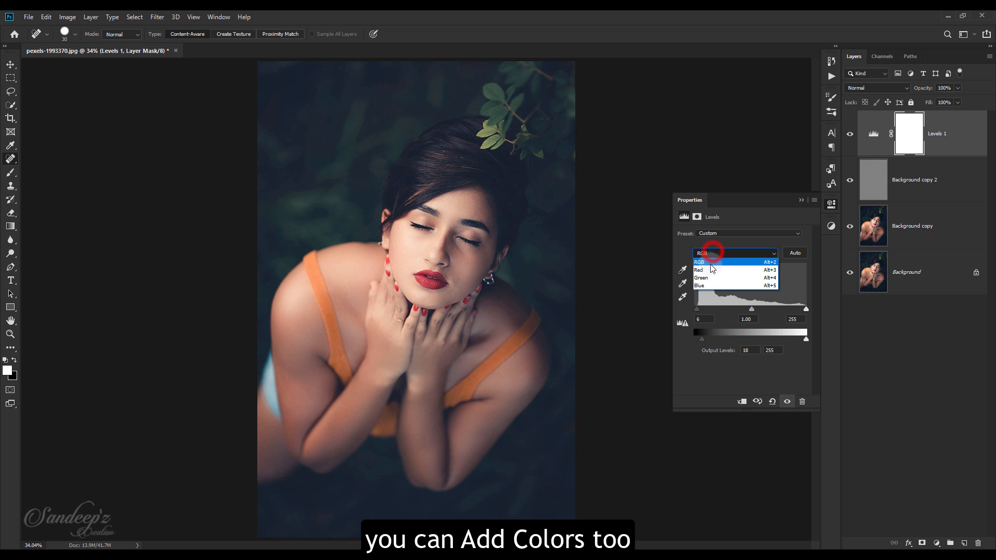
left_click(708, 268)
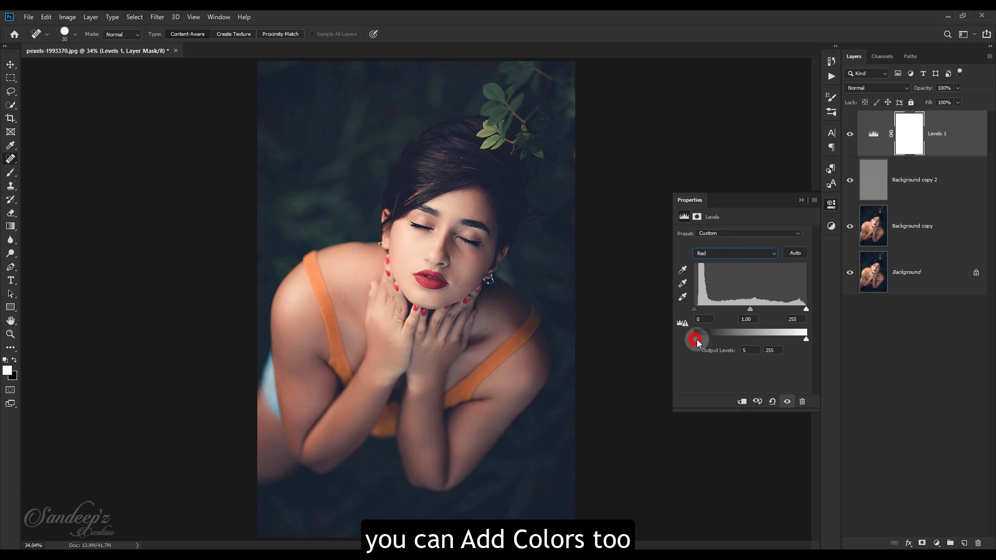
left_click_drag(696, 339, 699, 340)
left_click(711, 255)
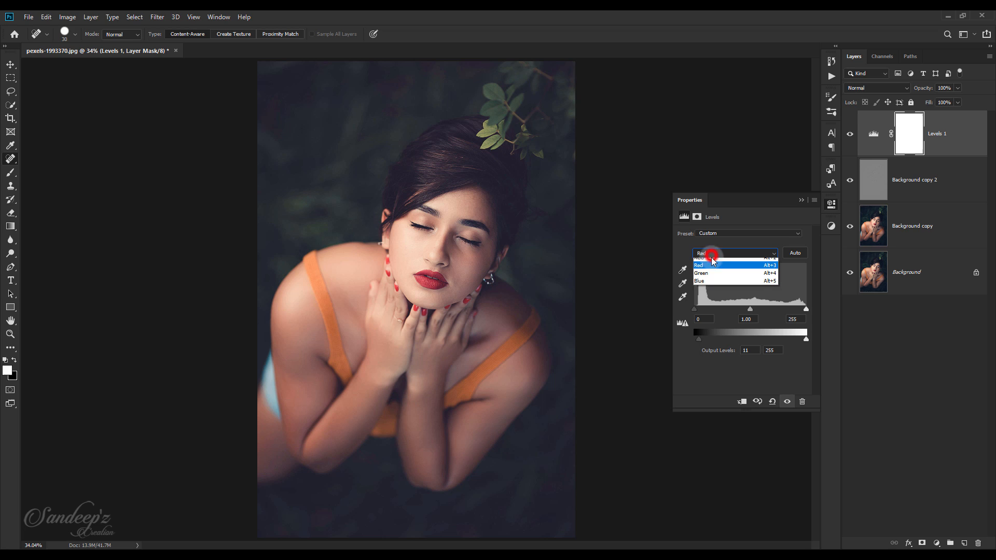
left_click(708, 287)
left_click_drag(695, 341, 699, 337)
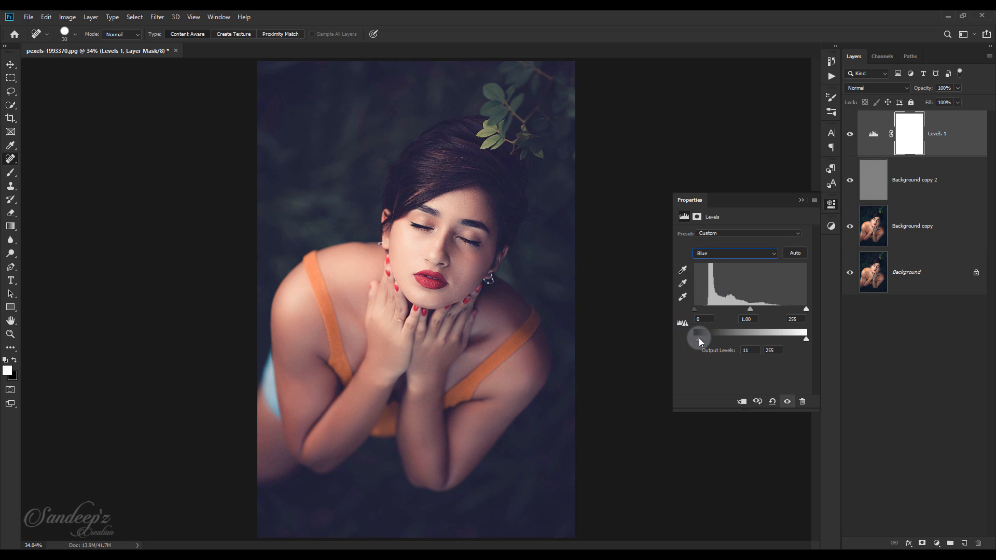
left_click_drag(806, 340, 804, 340)
left_click(801, 200)
Step: Hide the Levels 1 layer and stamp the visible layers into a new layer above Background copy 2
left_click(916, 185)
left_click(850, 134)
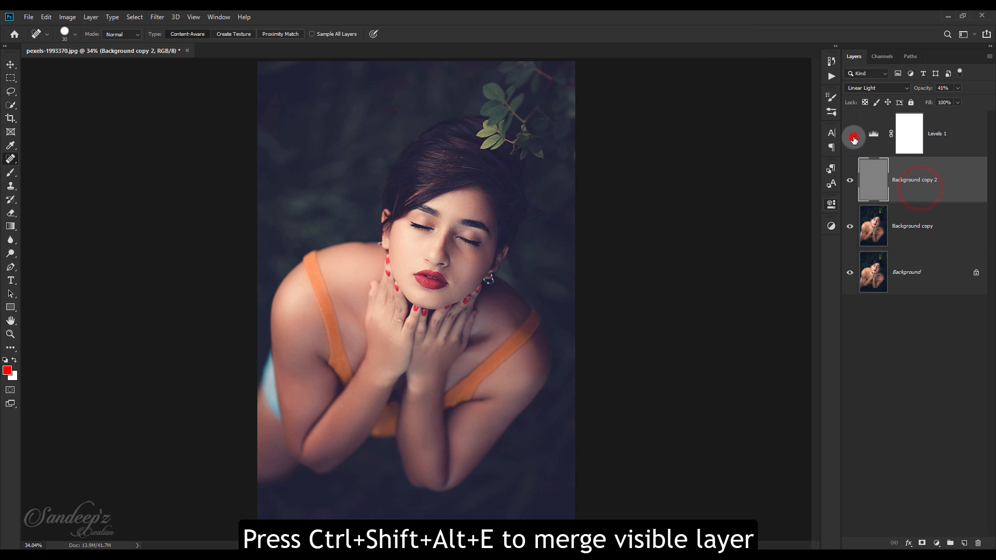
key("ctrl+shift+alt+e")
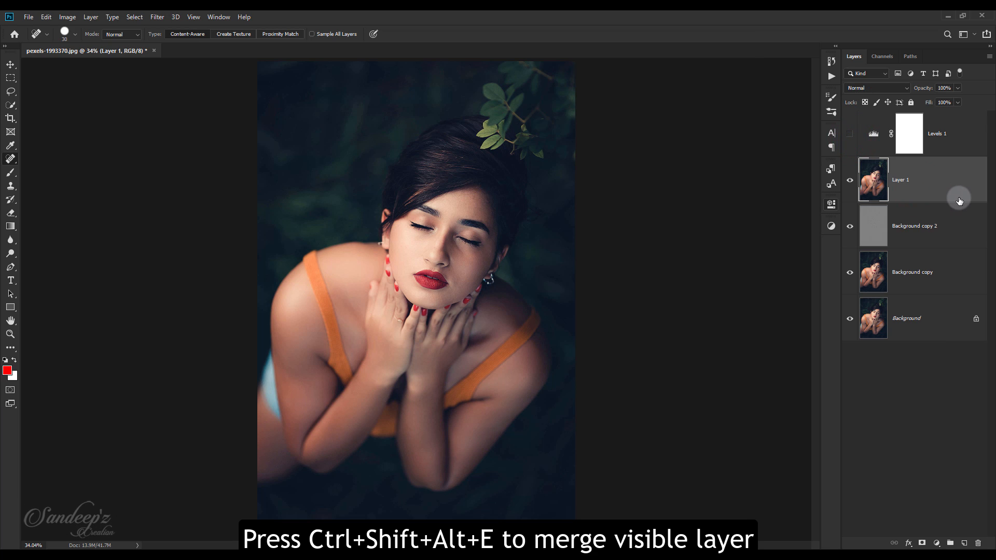
Step: Duplicate Layer 1, hide the copy, and set Layer 1's blend mode to Screen for dodging
left_click_drag(961, 191, 963, 541)
left_click(915, 217)
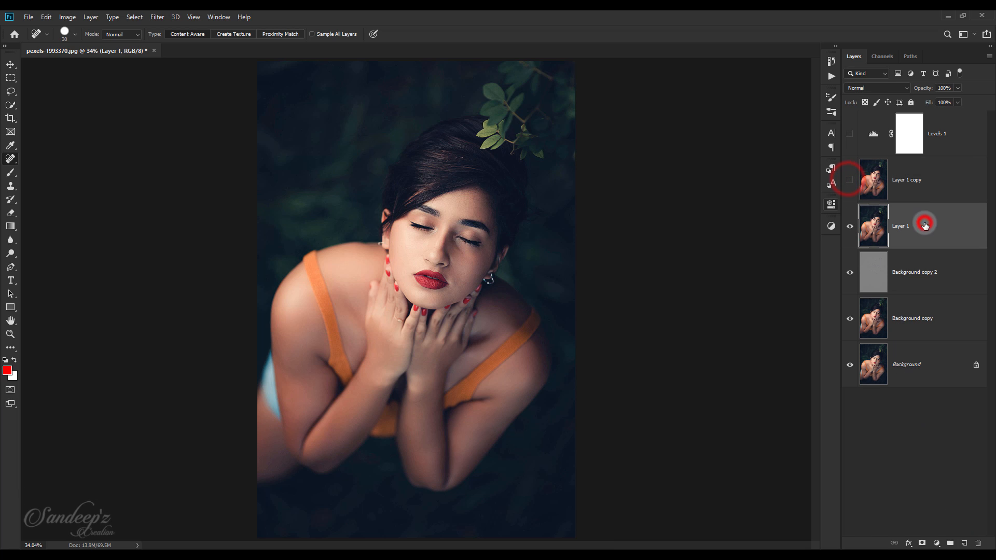
left_click(874, 88)
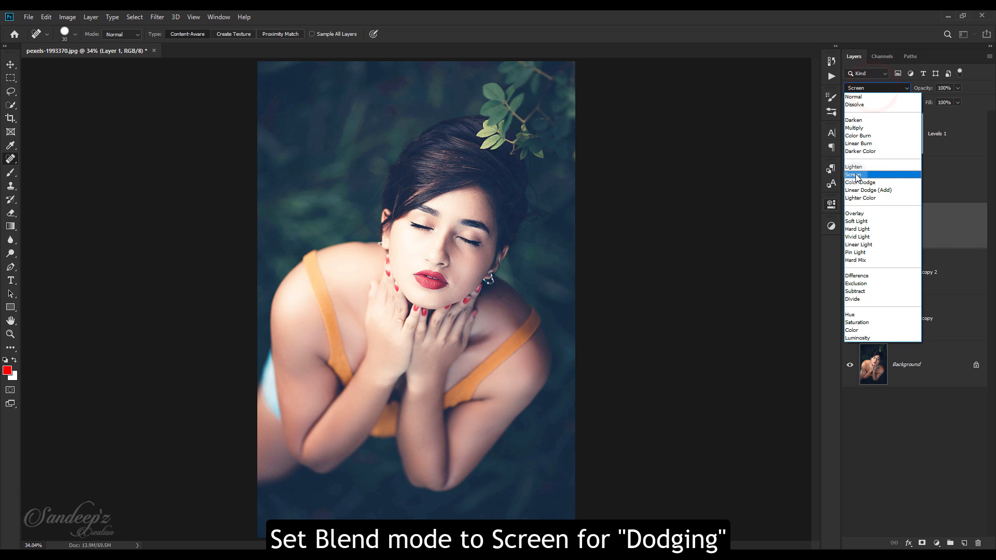
left_click(857, 175)
Step: Split Layer 1's Blend If underlying-layer black slider to 185 / 236, apply it, and add a white layer mask
right_click(911, 223)
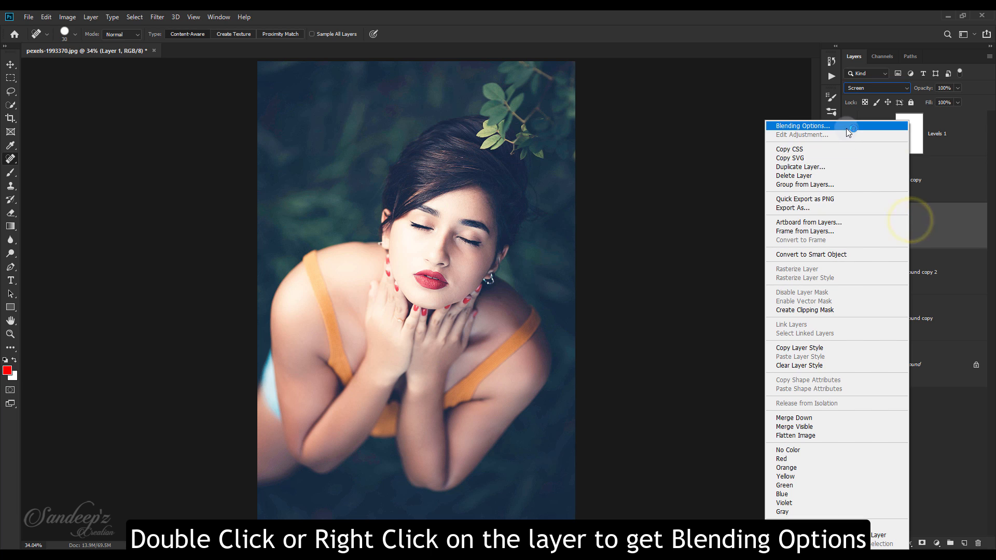
left_click(846, 128)
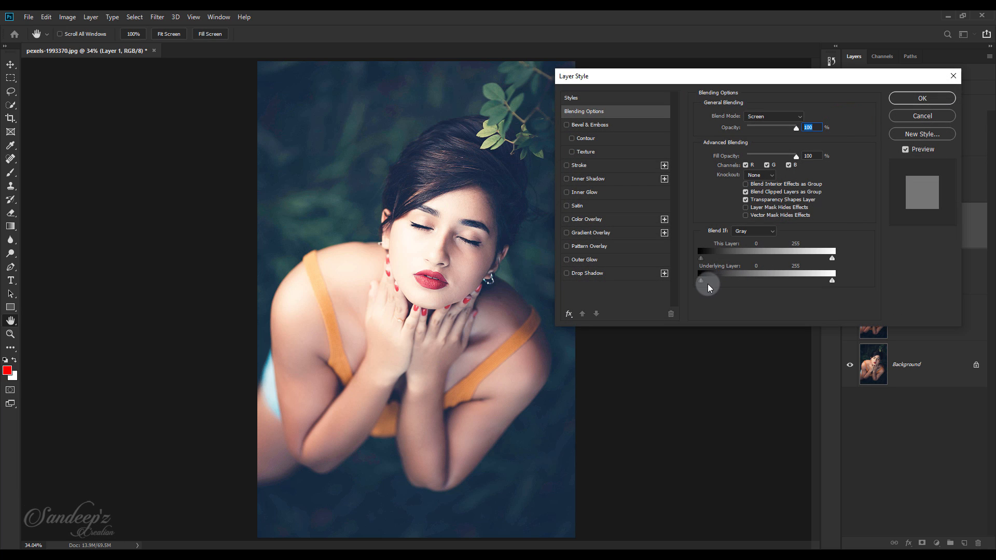
left_click_drag(701, 281, 825, 280)
key("alt")
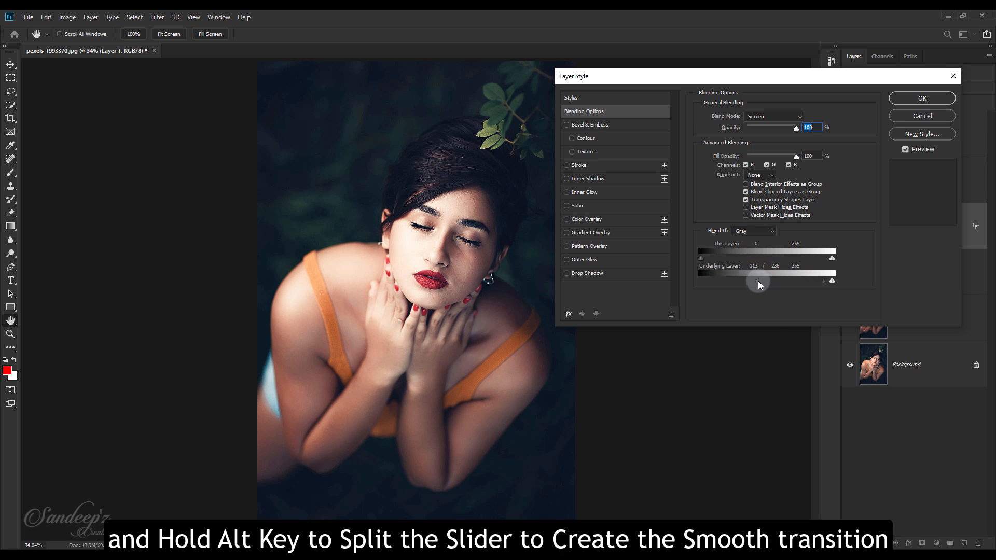
left_click_drag(758, 285, 795, 284)
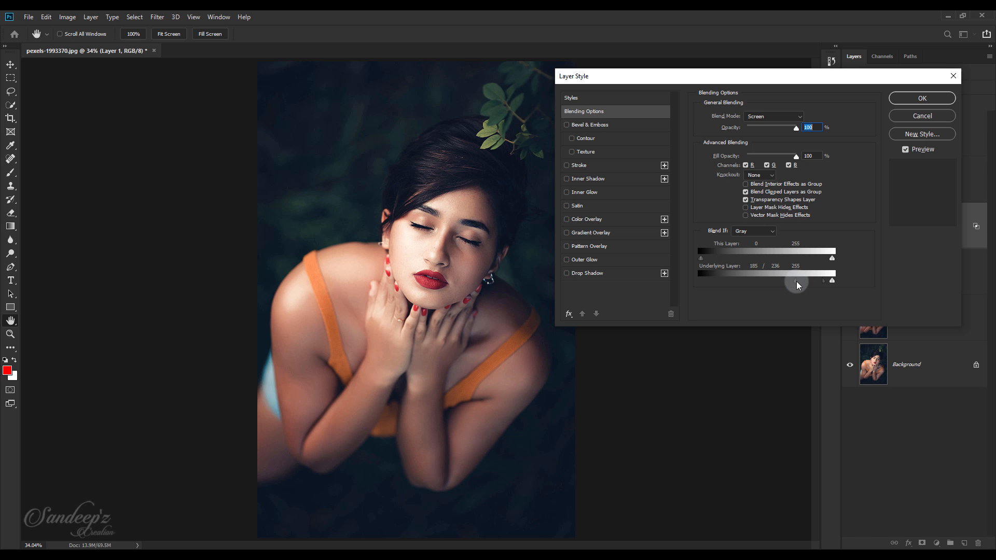
left_click(915, 99)
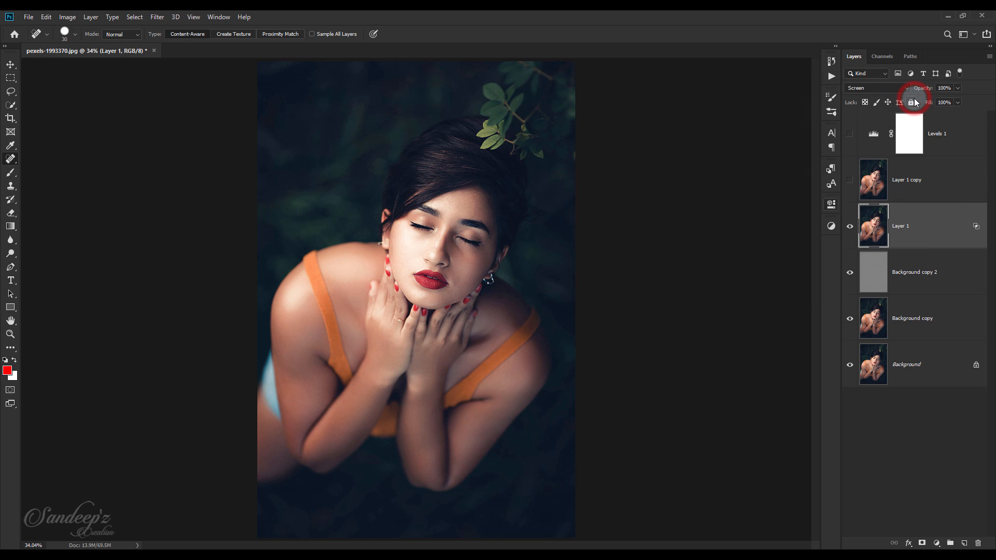
left_click(921, 543)
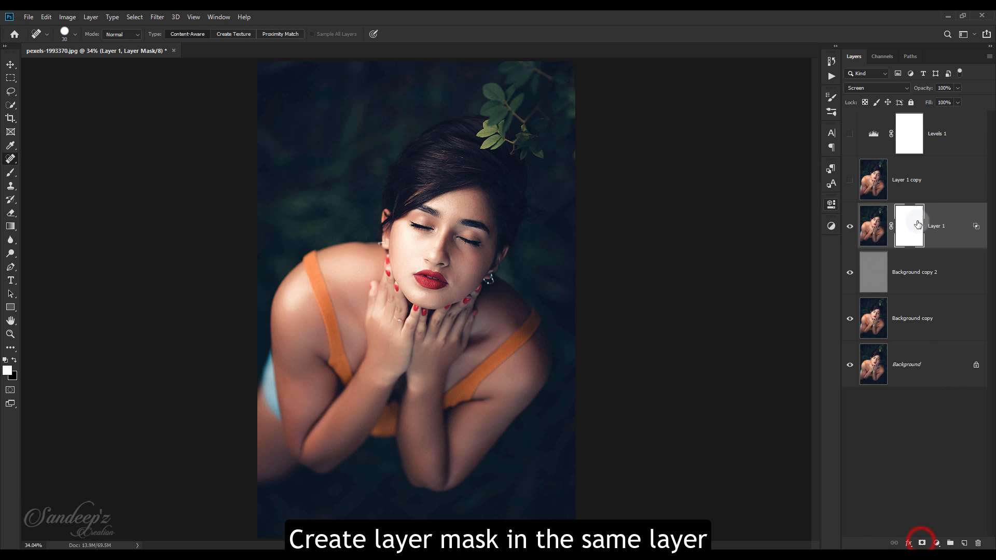
Step: Show the Layer 1 copy layer and set its blend mode to Multiply for burning
left_click(913, 187)
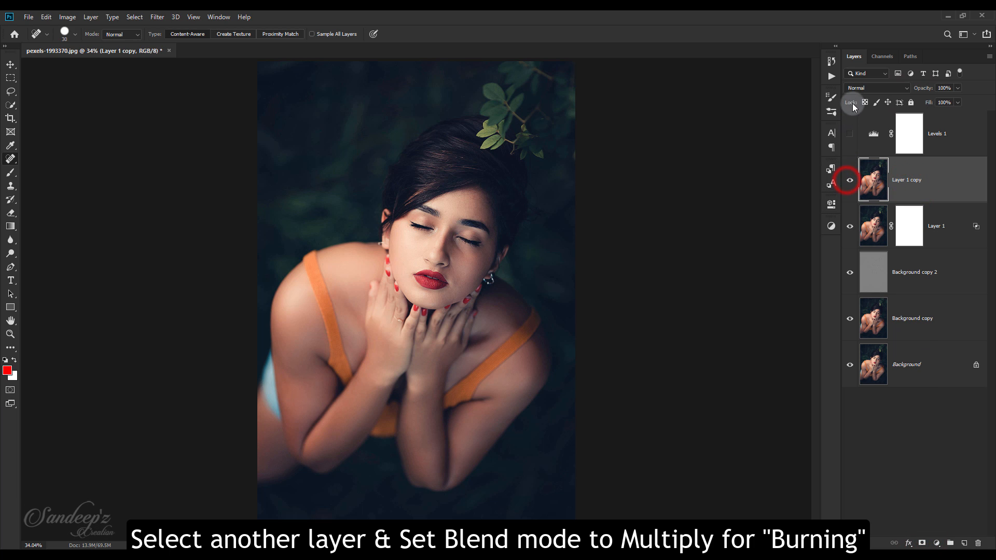
left_click(855, 88)
left_click(853, 126)
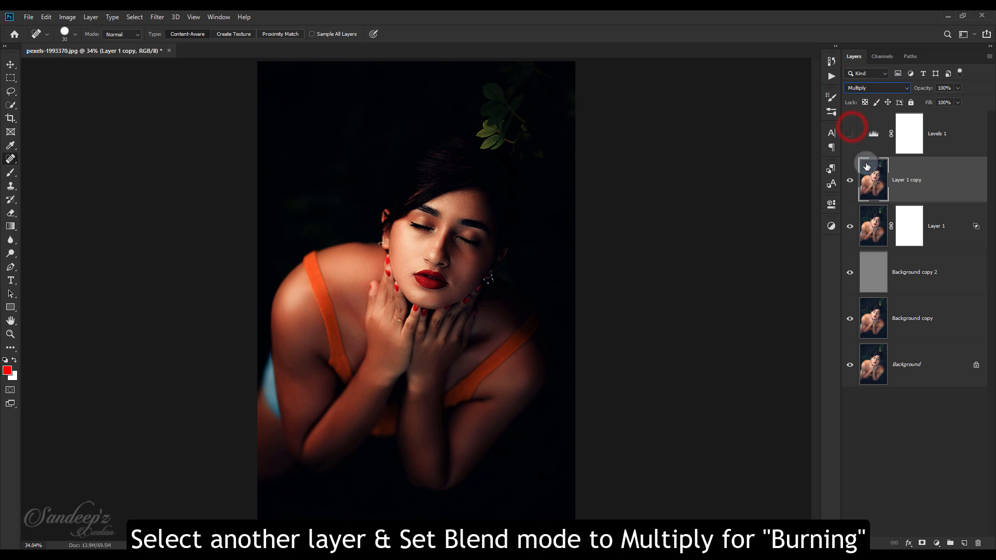
Step: Split Layer 1 copy's Blend If underlying-layer white slider to 12 / 102, apply it, and add a white layer mask
right_click(896, 190)
left_click(829, 127)
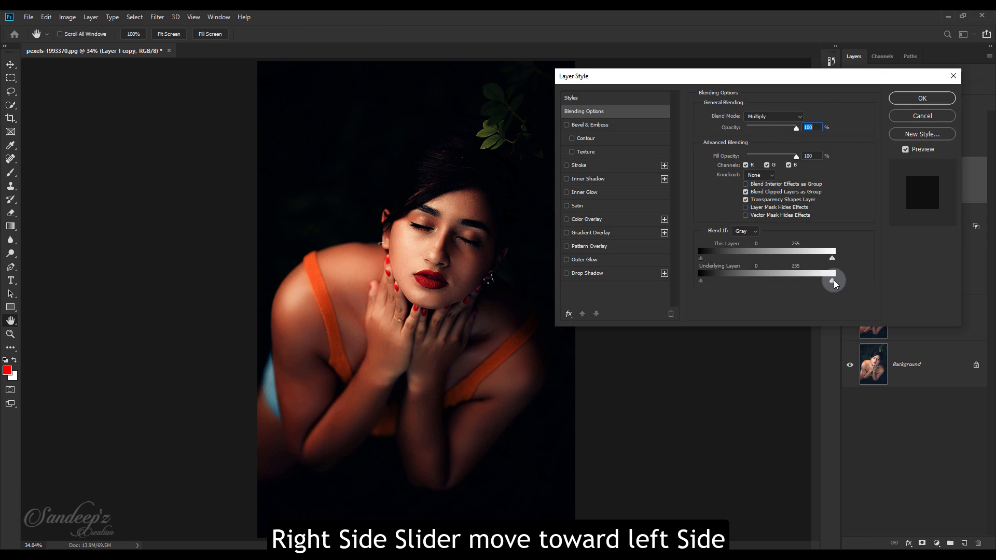
left_click_drag(833, 281, 706, 282)
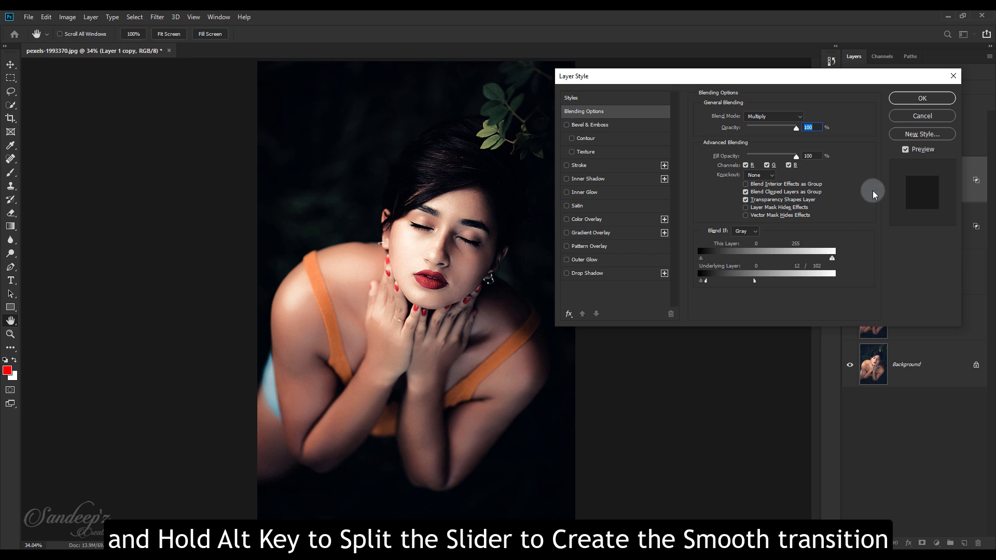
left_click(928, 100)
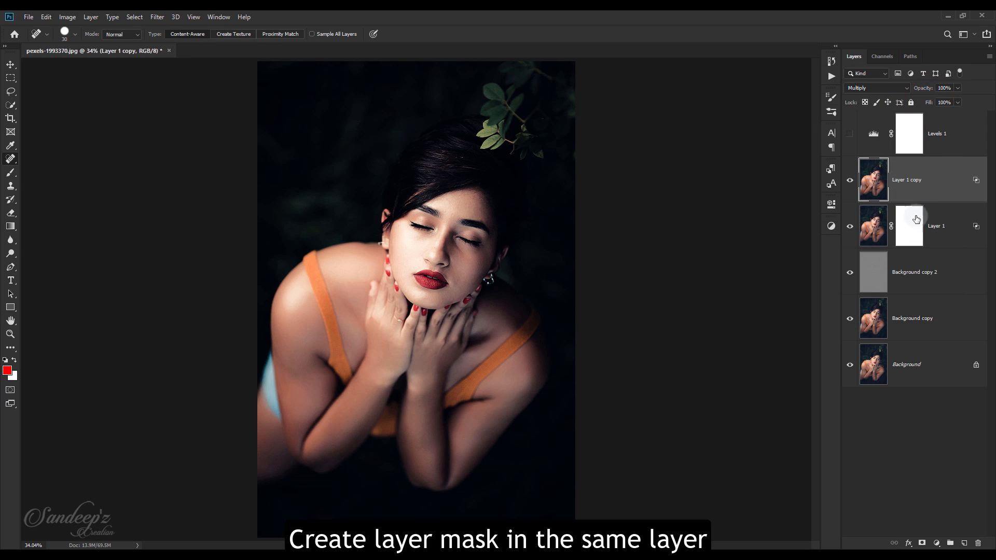
left_click(922, 543)
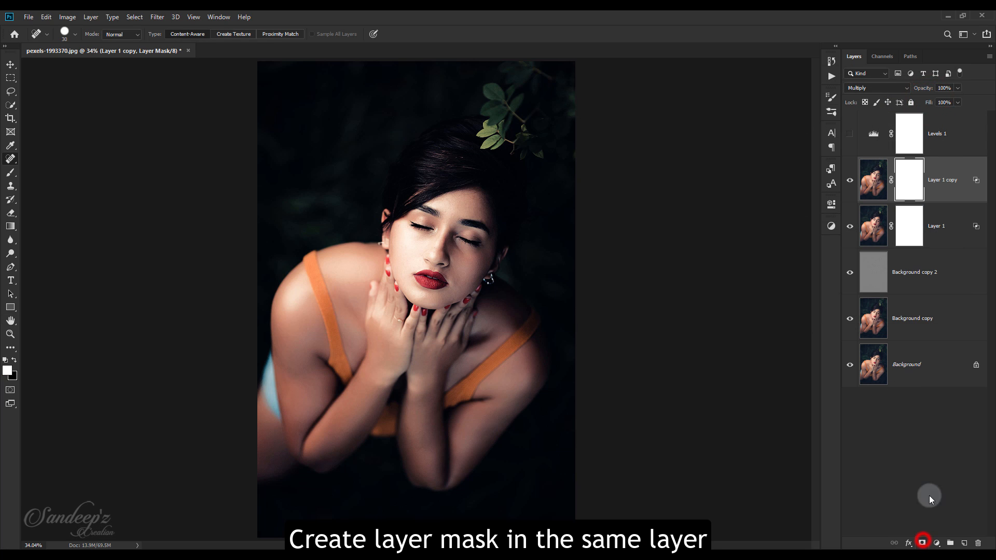
Step: Apply the merged RGB image to Layer 1's mask with Multiply blending at 100% opacity and Invert off
left_click(909, 238)
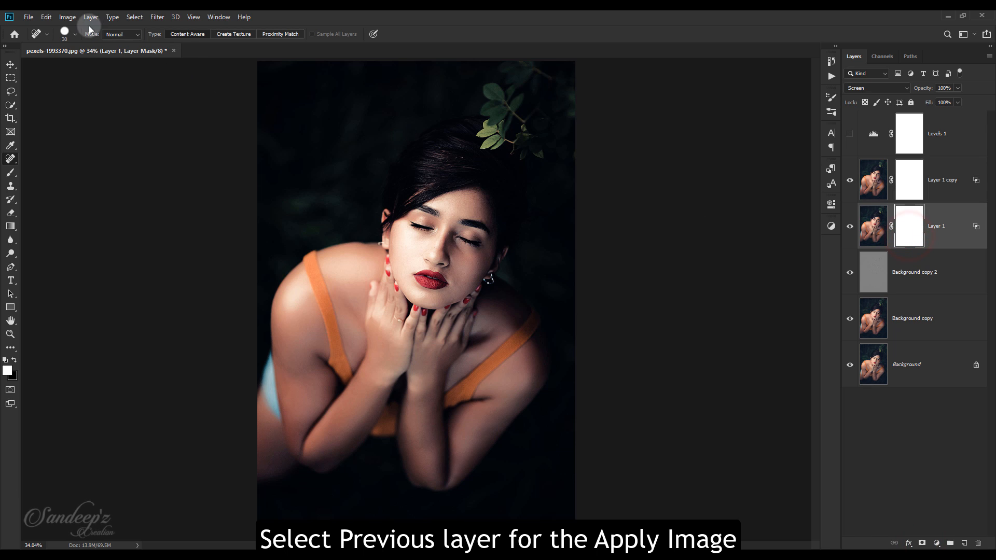
left_click(67, 17)
left_click(84, 169)
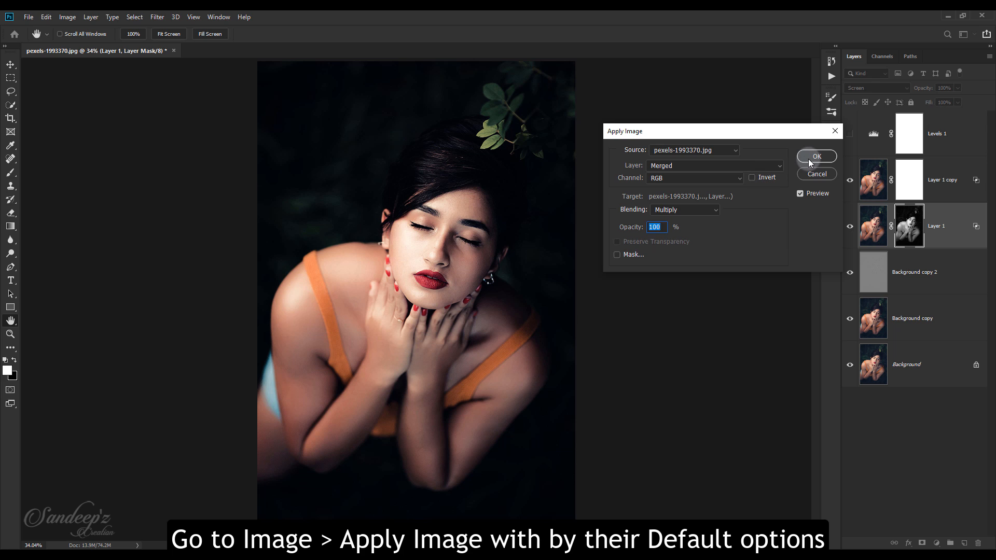
left_click(816, 156)
key("j")
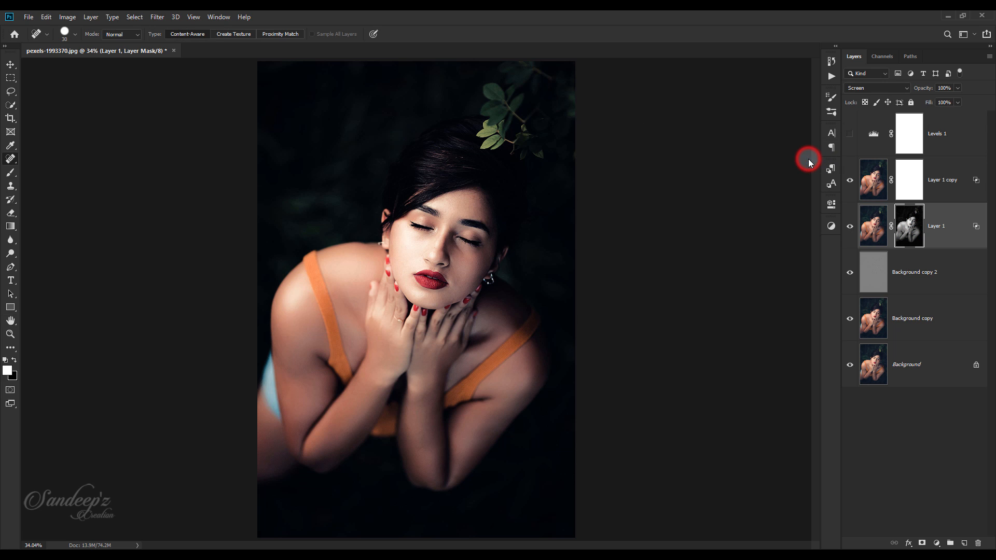
Step: Apply the merged RGB image to Layer 1 copy's mask with Invert enabled
left_click(902, 179)
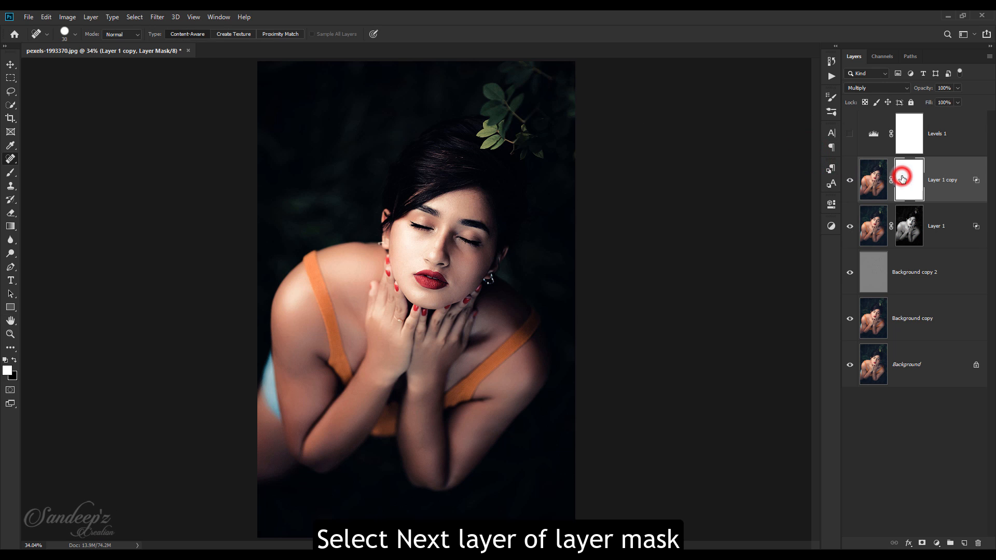
left_click(67, 17)
left_click(68, 170)
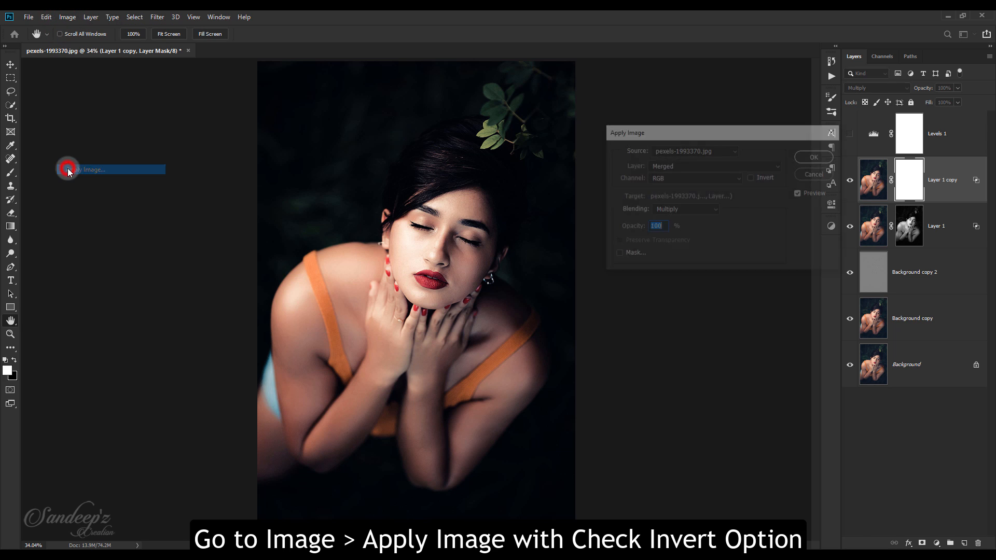
left_click(752, 178)
left_click(829, 157)
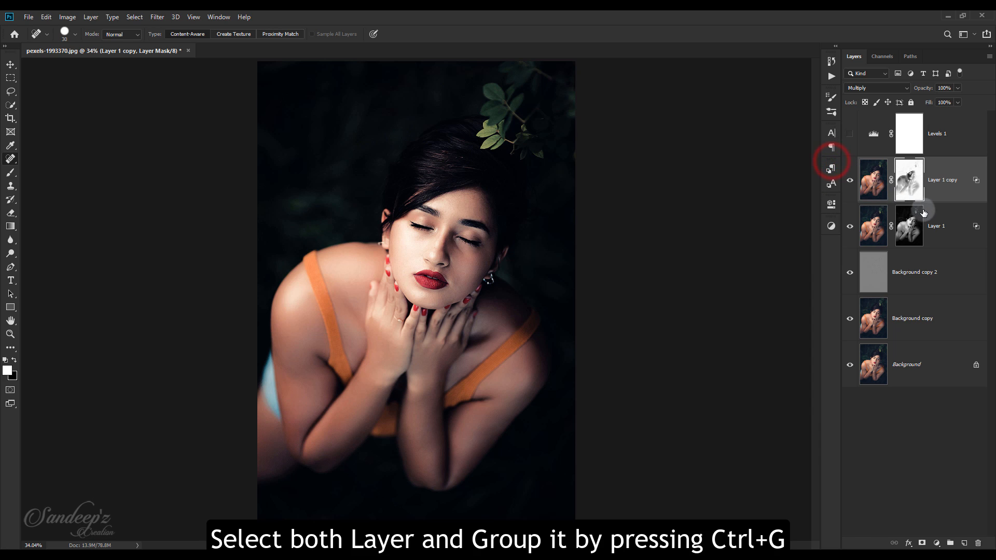
Step: Group Layer 1 and Layer 1 copy together, and add a white layer mask to the group
left_click(937, 217, "shift")
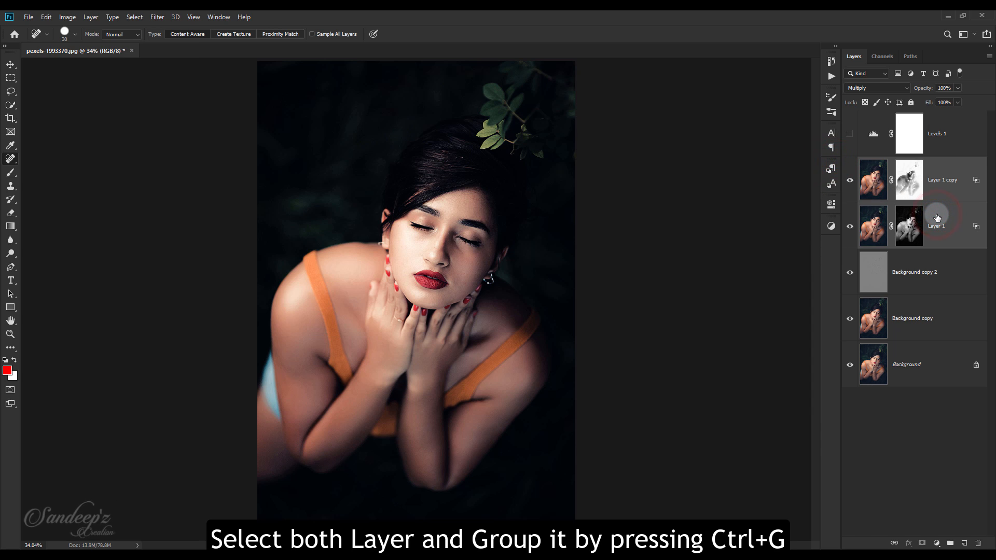
key("ctrl+g")
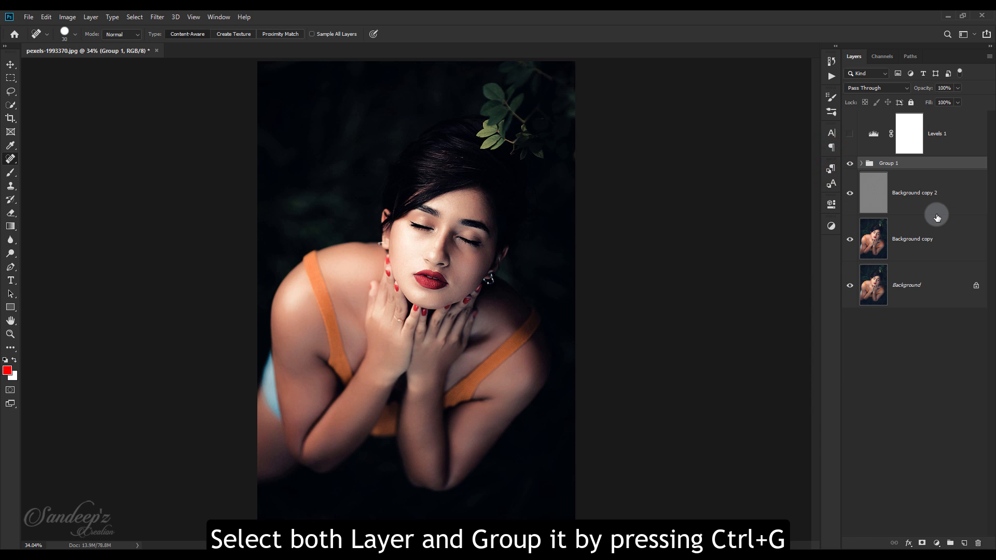
left_click(922, 542)
Step: Apply the merged RGB image to the Group 1 mask with Multiply blending at 100% opacity and Invert disabled
left_click(68, 16)
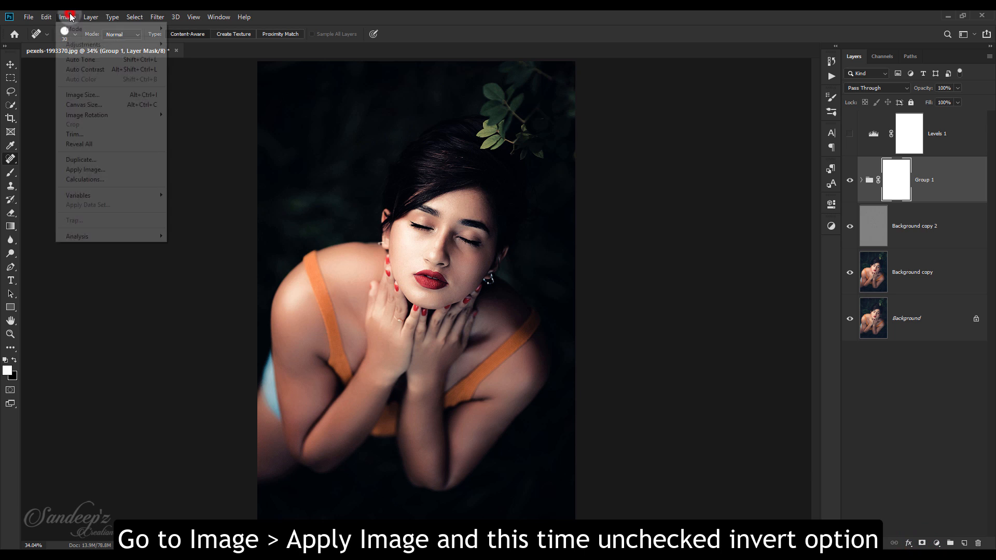
left_click(86, 169)
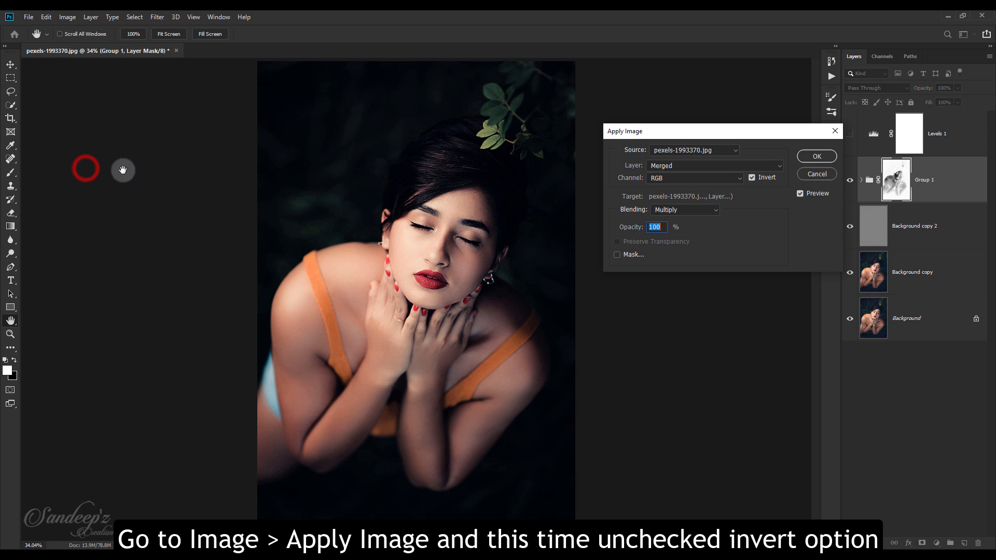
left_click(752, 178)
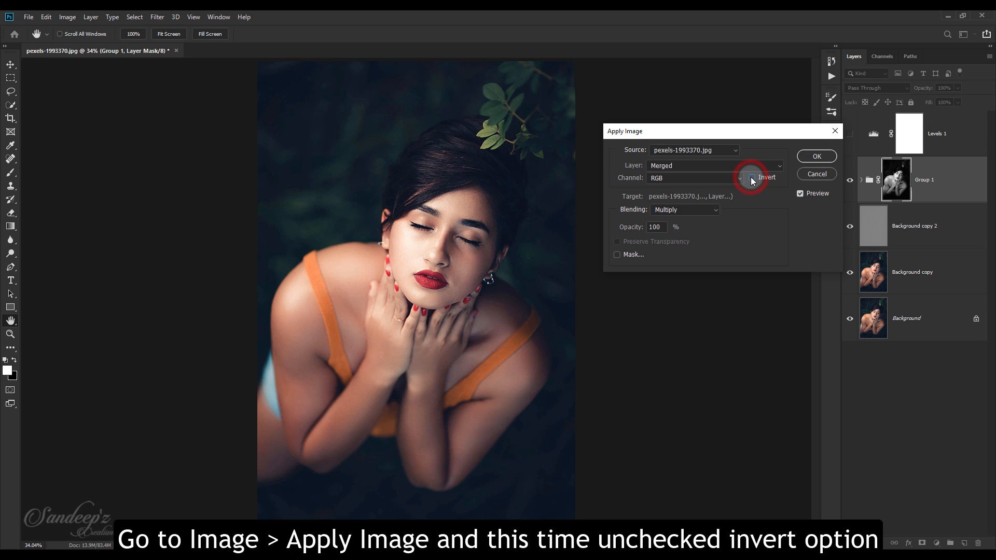
left_click(817, 157)
key("j")
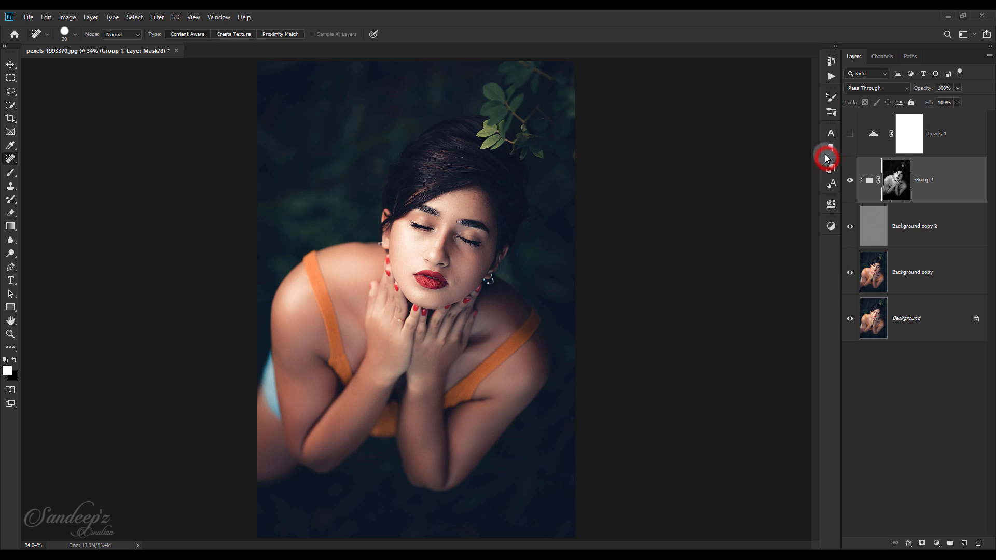
Step: Show the Levels 1 layer and reduce the opacity of Layer 1 inside Group 1 to 51% to soften the highlights
left_click(861, 180)
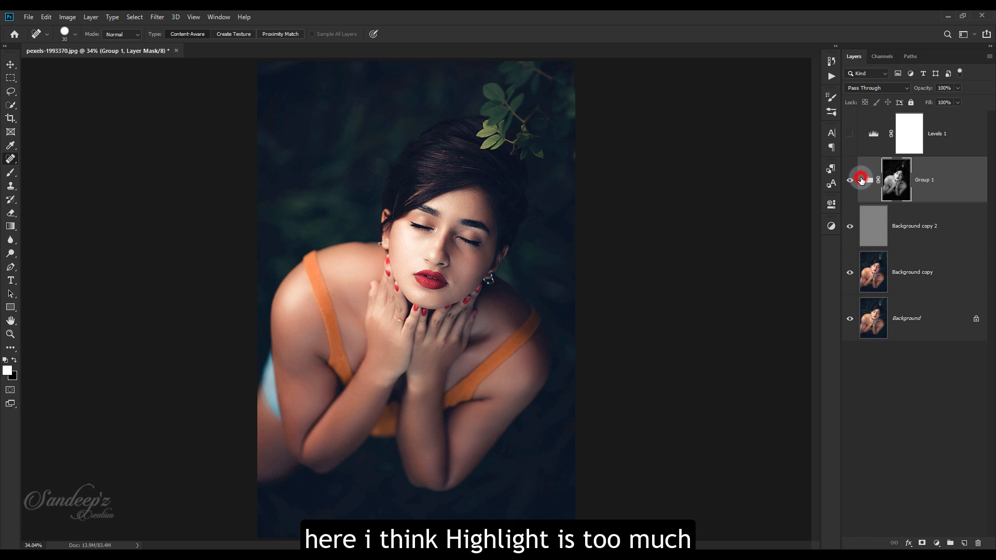
left_click(850, 134)
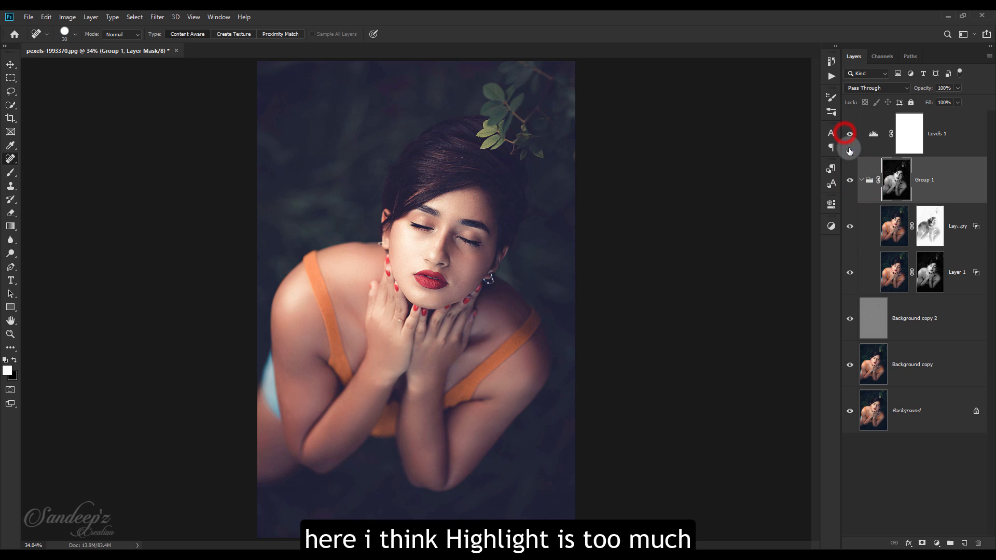
left_click(871, 271)
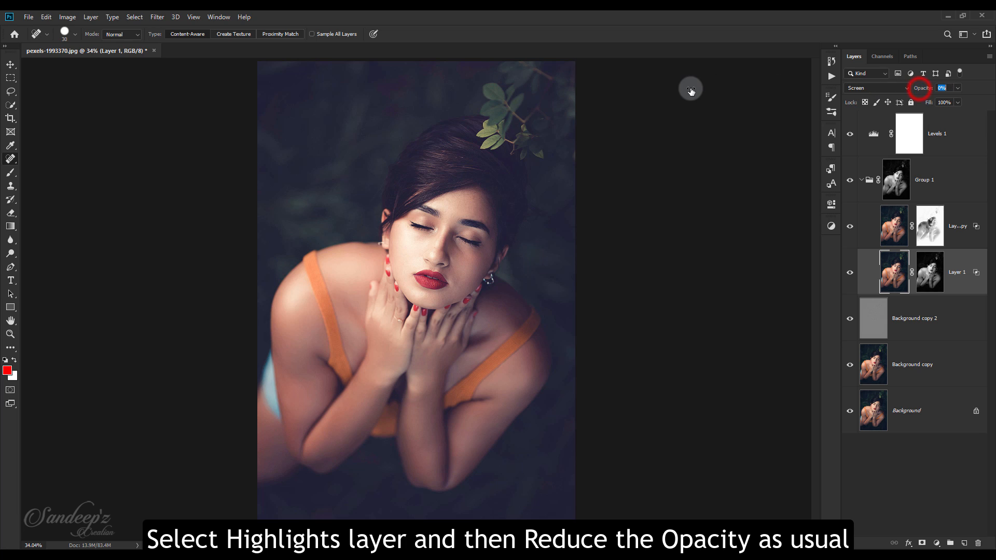
left_click_drag(690, 91, 717, 92)
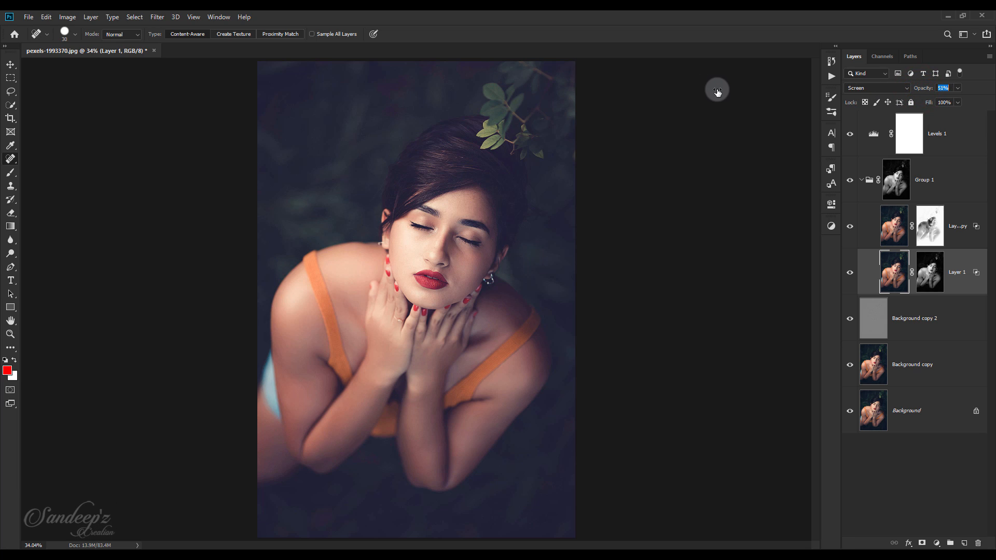
left_click(863, 180)
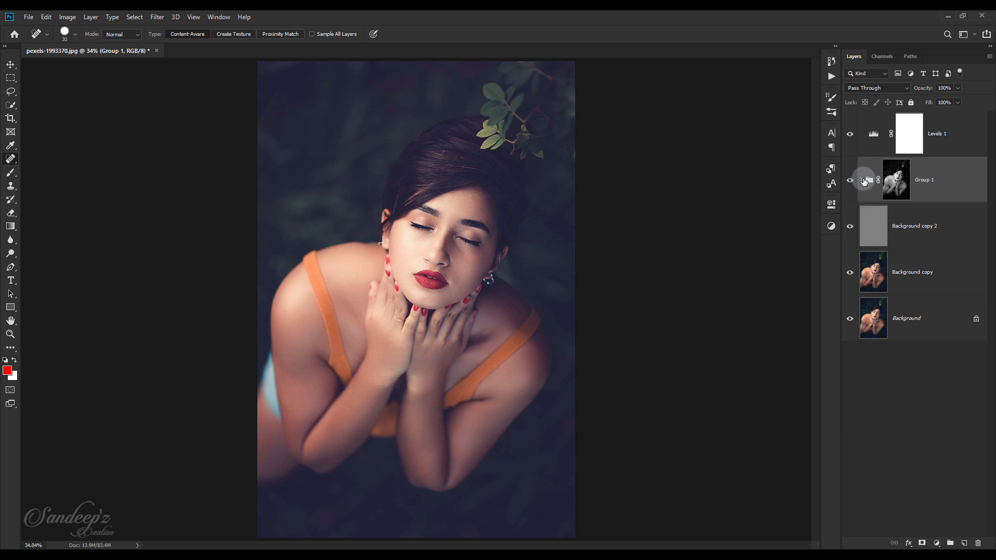
left_click(949, 146)
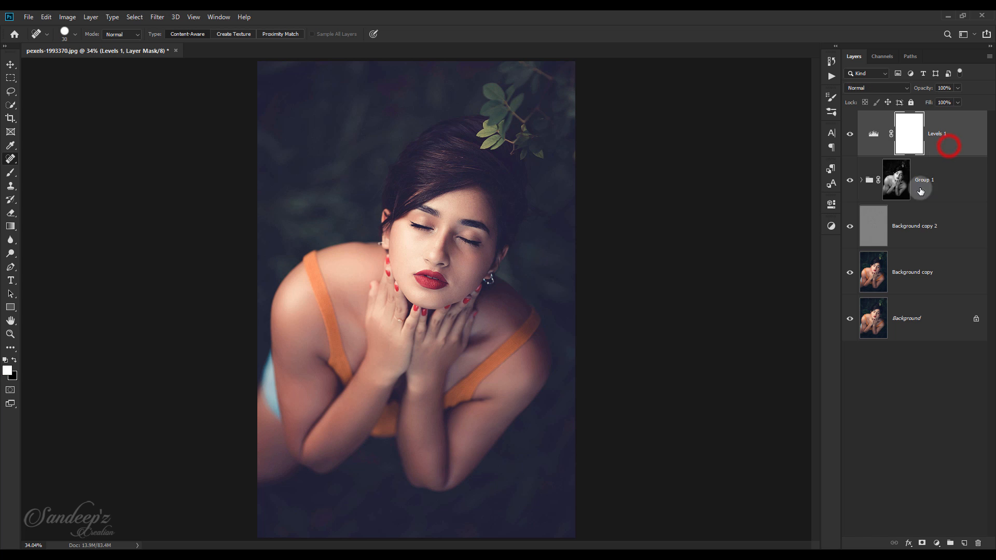
Step: Show only the Background layer and examine the original facial skin up close
left_click(848, 322, "alt")
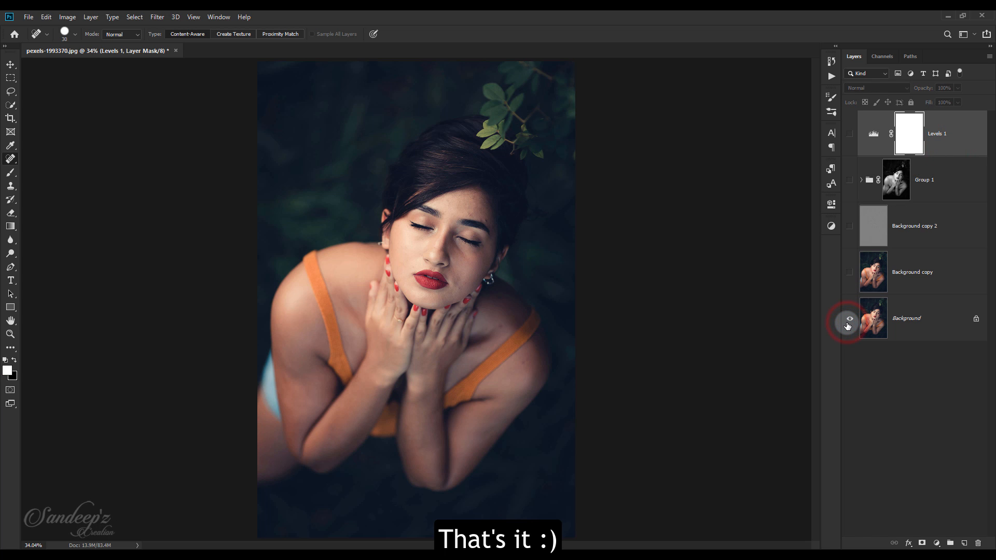
key("ctrl+plus")
key("ctrl+plus")
key("ctrl+plus")
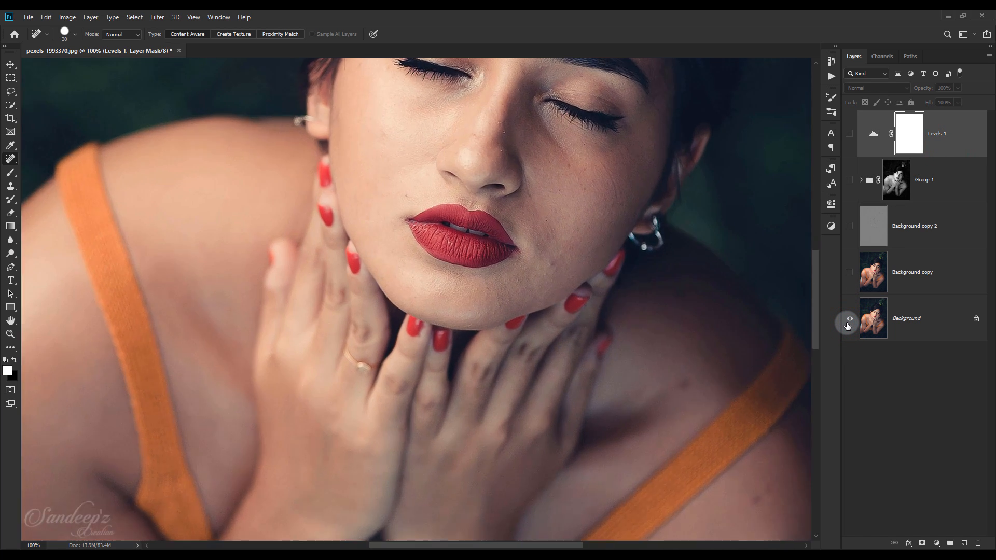
key("ctrl+plus")
left_click_drag(538, 215, 503, 433)
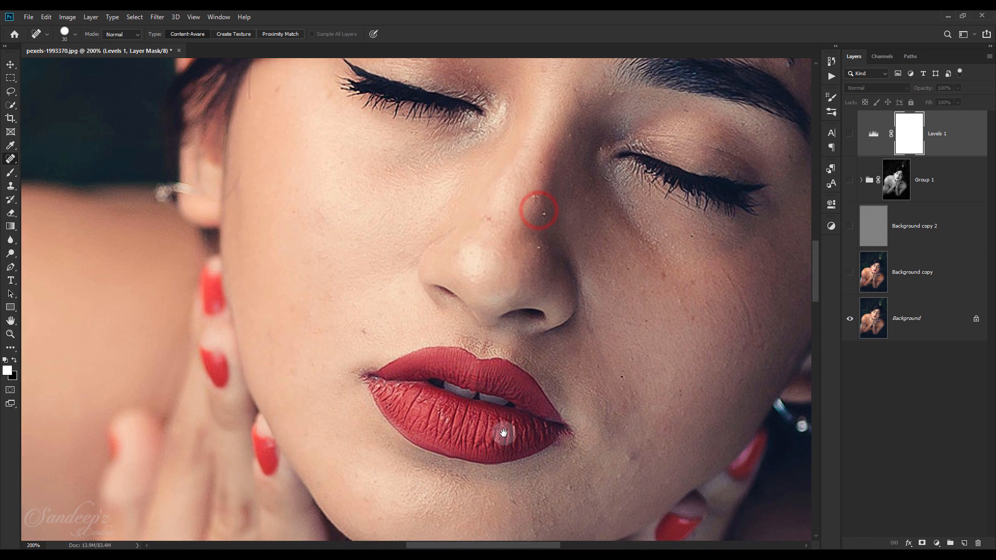
key("ctrl+minus")
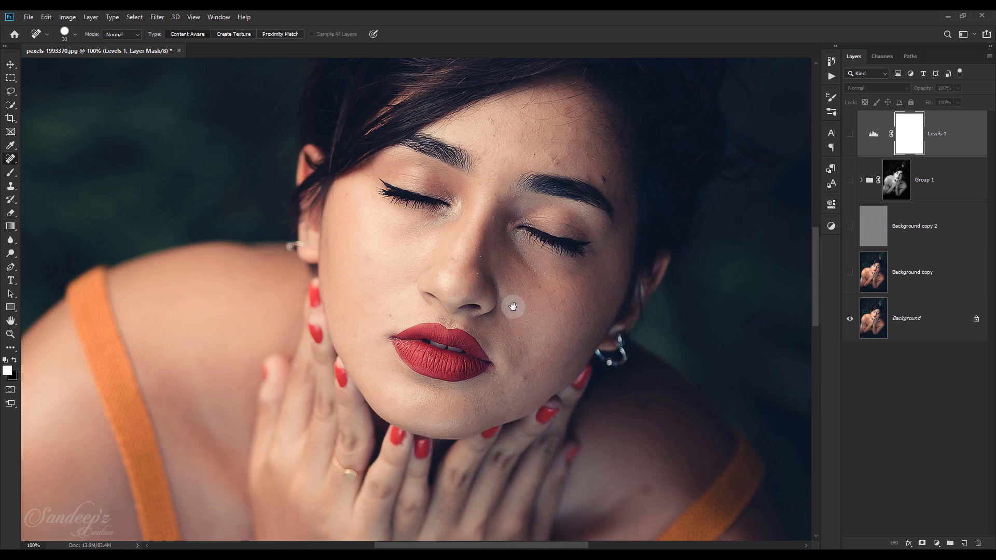
left_click_drag(513, 306, 515, 313)
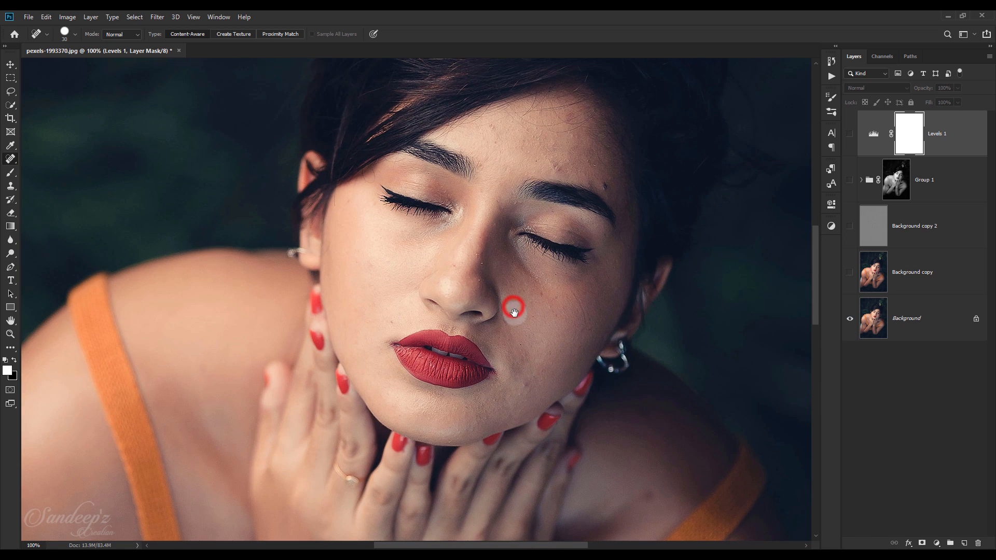
Step: Switch repeatedly between the Background layer alone and all layers to compare the face before and after retouching
left_click(850, 319, "alt")
left_click(850, 318, "alt")
left_click(850, 319, "alt")
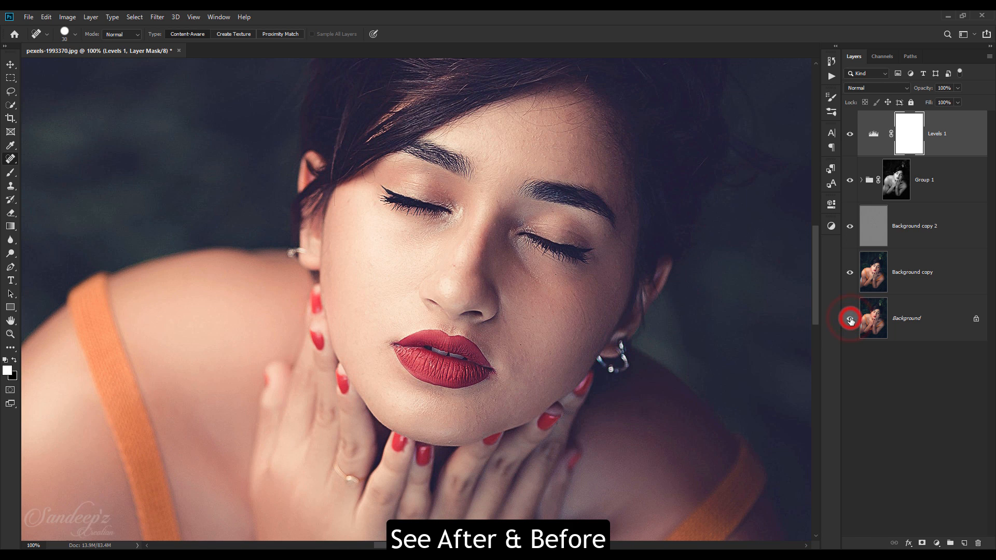
left_click(850, 319, "alt")
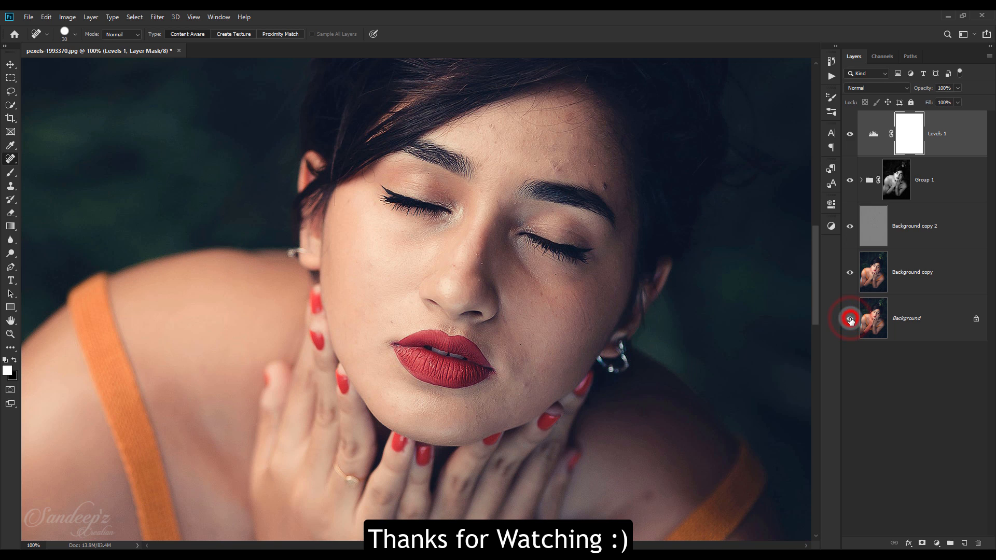
left_click(850, 320, "alt")
left_click(850, 319, "alt")
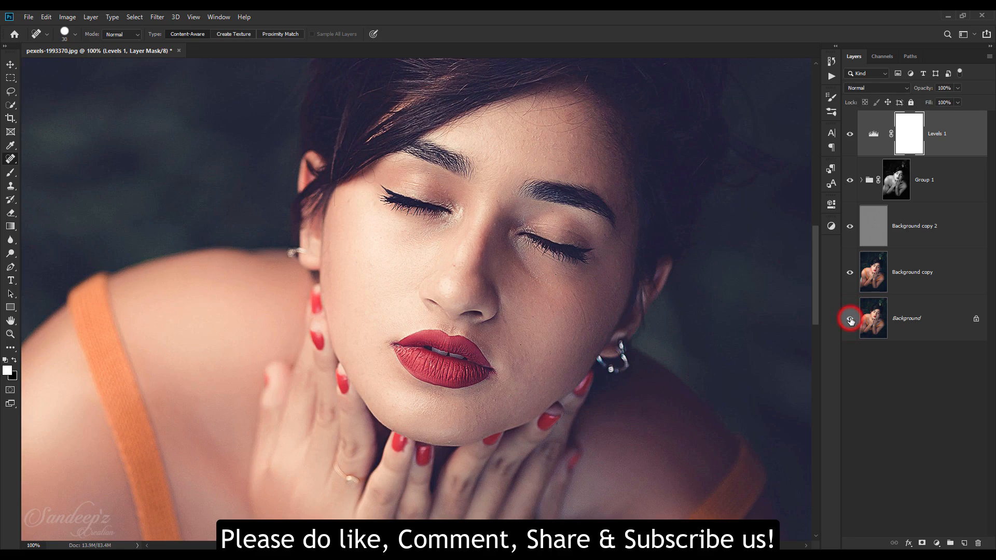
left_click(850, 320, "alt")
left_click(851, 320, "alt")
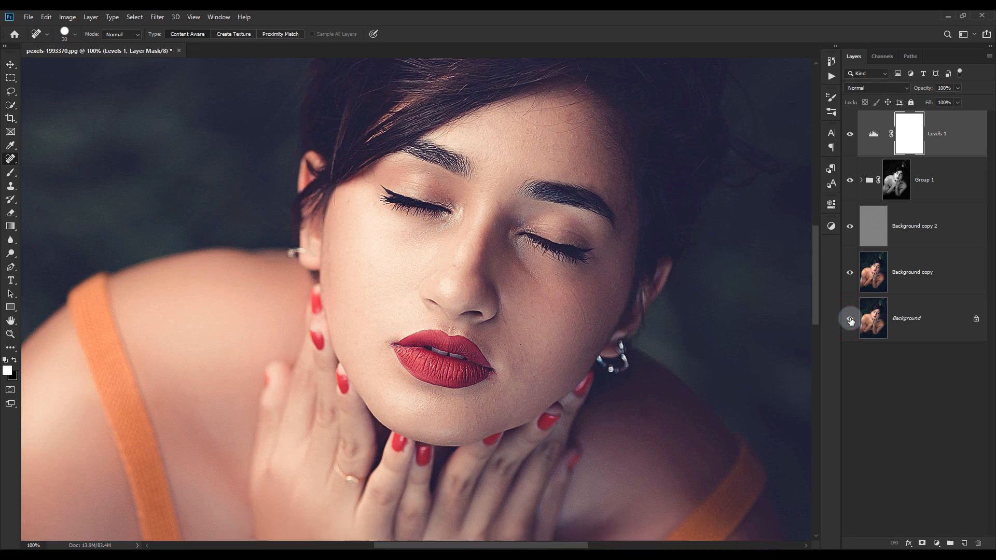